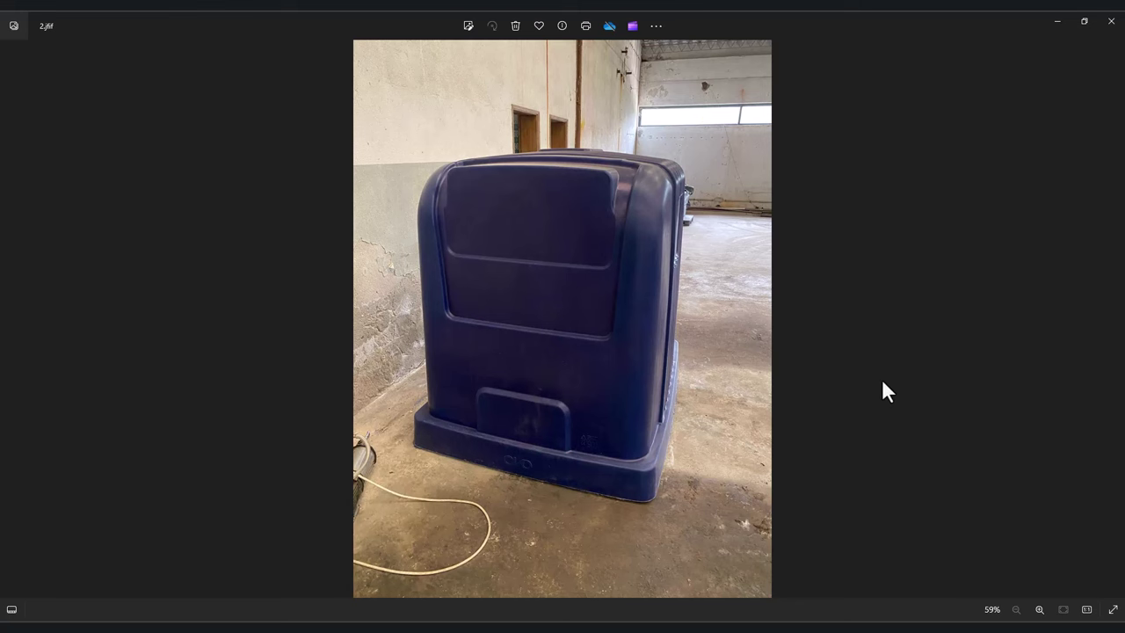
# Step: Examine the reference photos of the blue moulded cover from its different sides
pyautogui.press('Right')
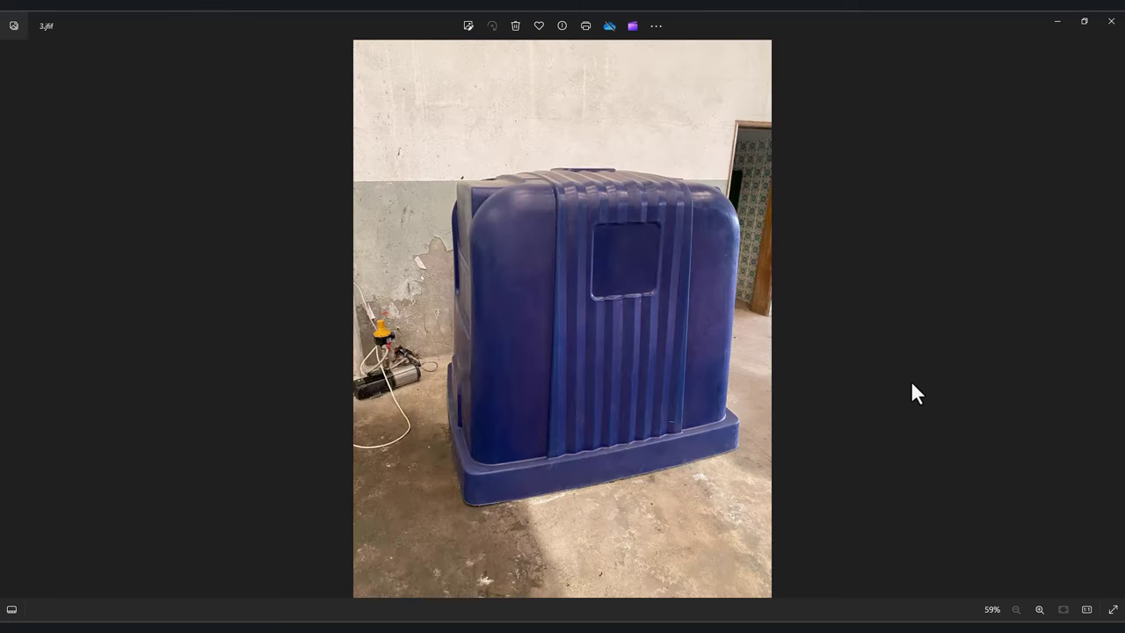
pyautogui.press('Right')
pyautogui.press('Right')
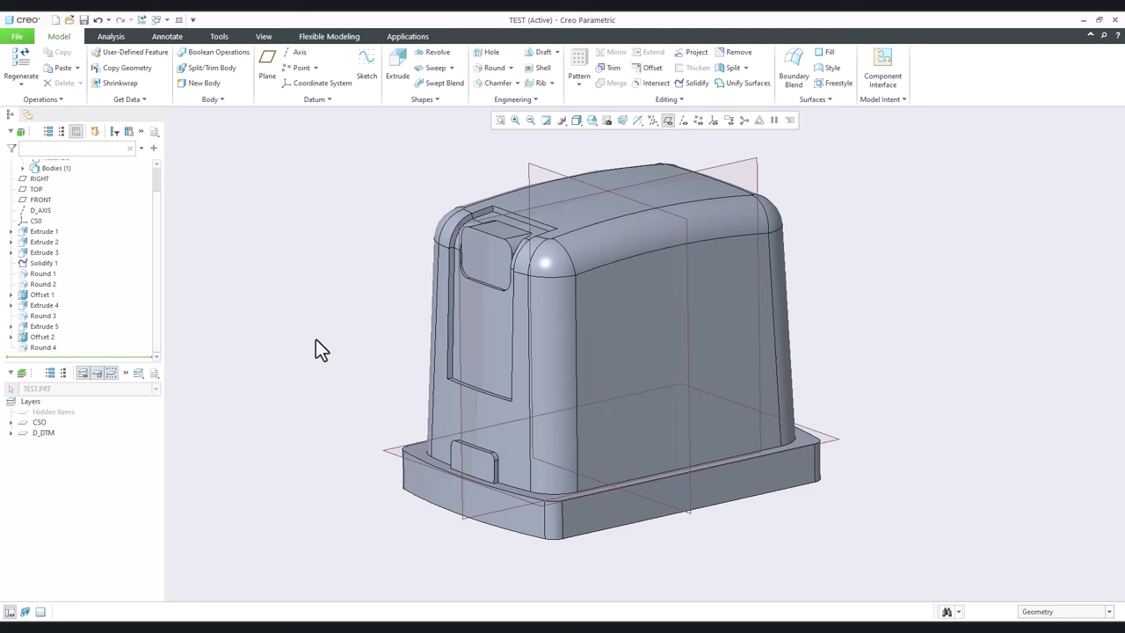
# Step: Create a new solid part named model2 from the default template
pyautogui.hotkey('ctrl', 'n')
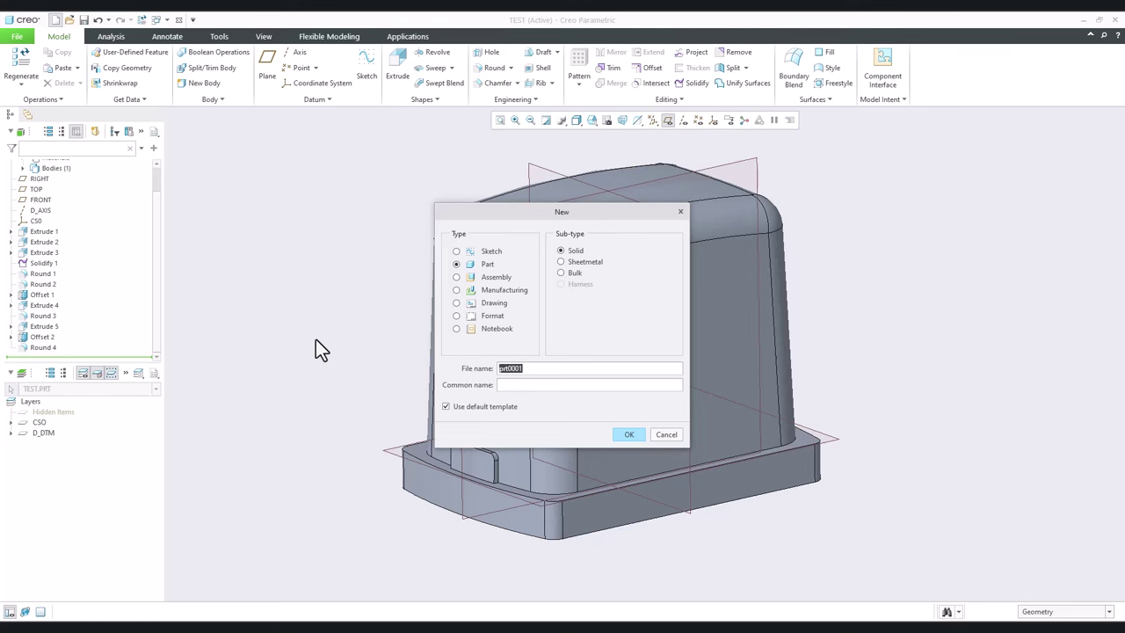
pyautogui.write('nozzle')
pyautogui.press('Return')
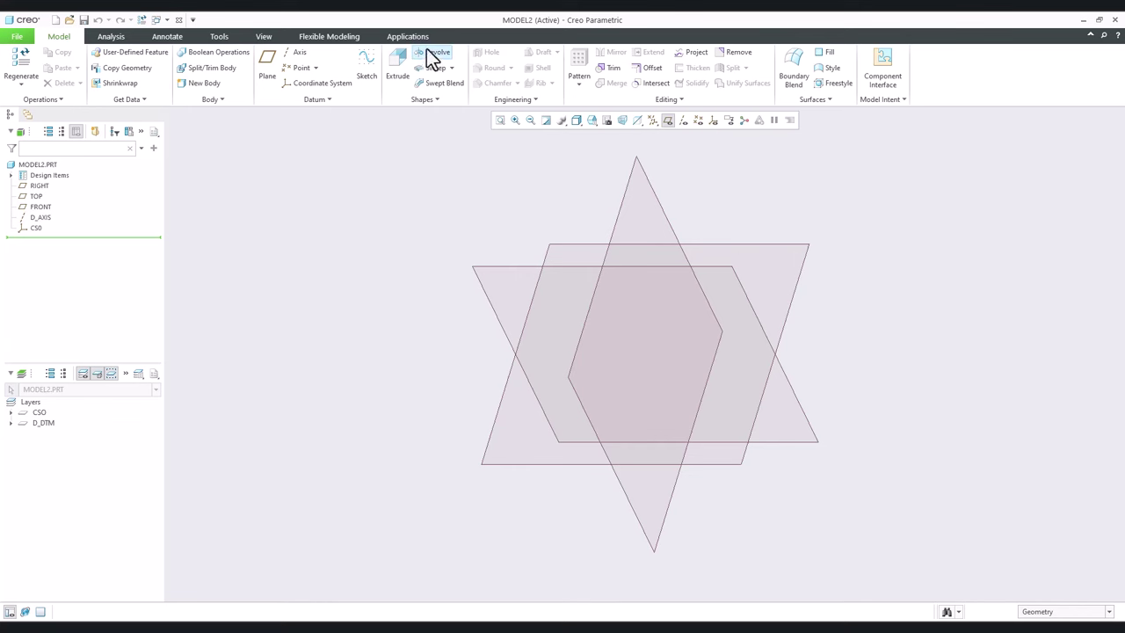
# Step: Start a Revolve sketched on the FRONT plane and place a horizontal centerline through the origin as the axis
pyautogui.click(431, 55)
pyautogui.click(507, 266)
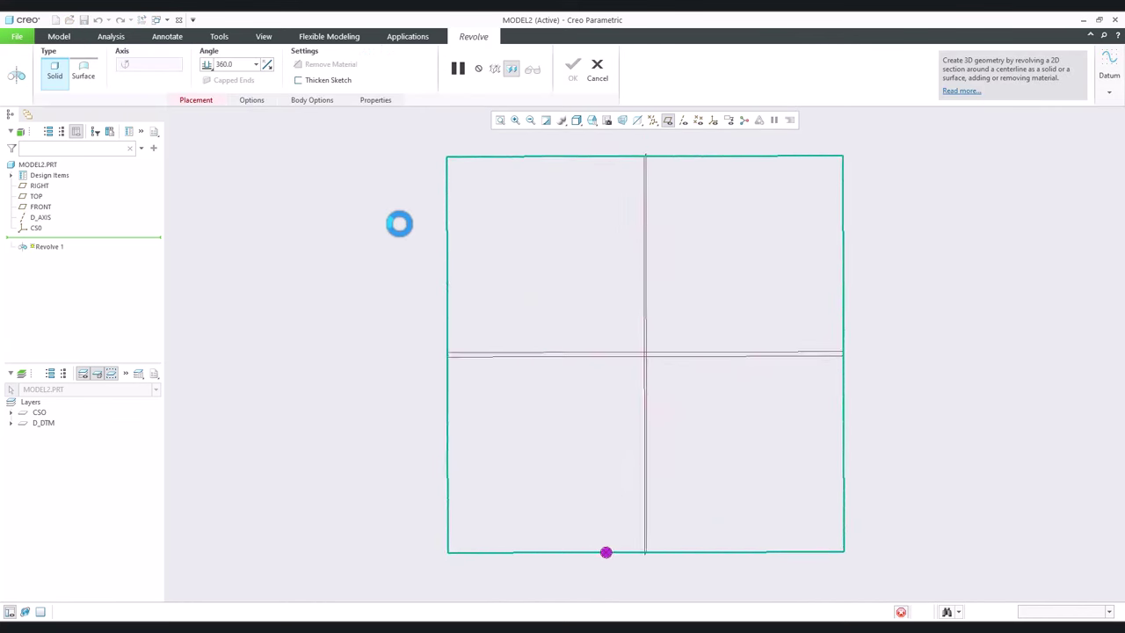
pyautogui.click(195, 52)
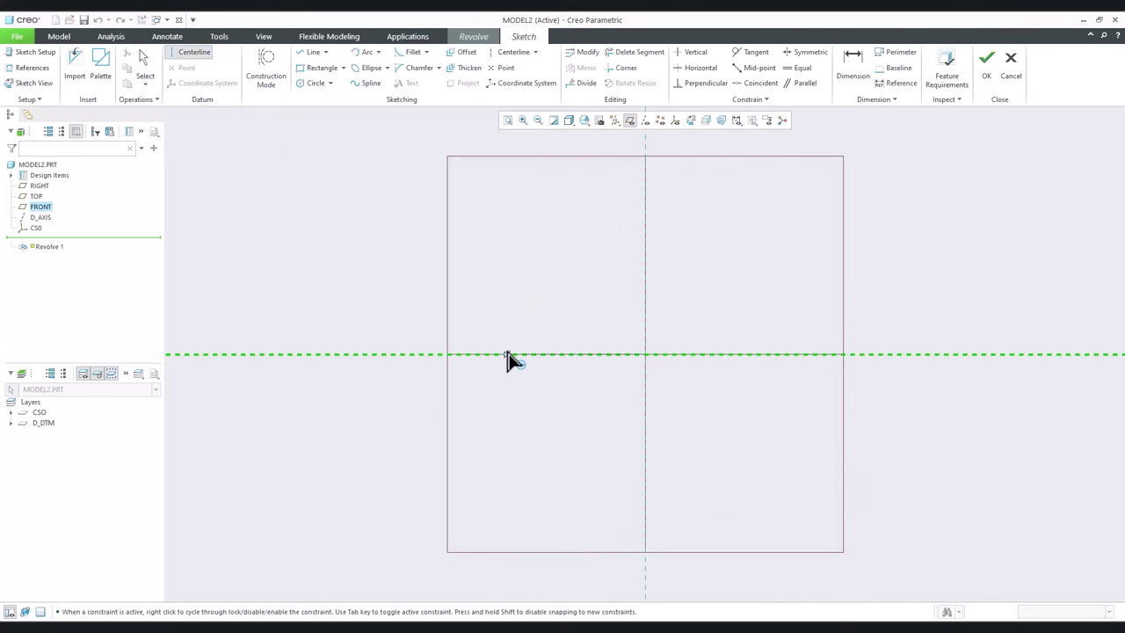
pyautogui.click(509, 355)
pyautogui.click(774, 355)
# Step: Sketch a slanted line above the centerline, giving a full cone angle of about 24°, and accept the open sketch as a surface revolve
pyautogui.click(314, 53)
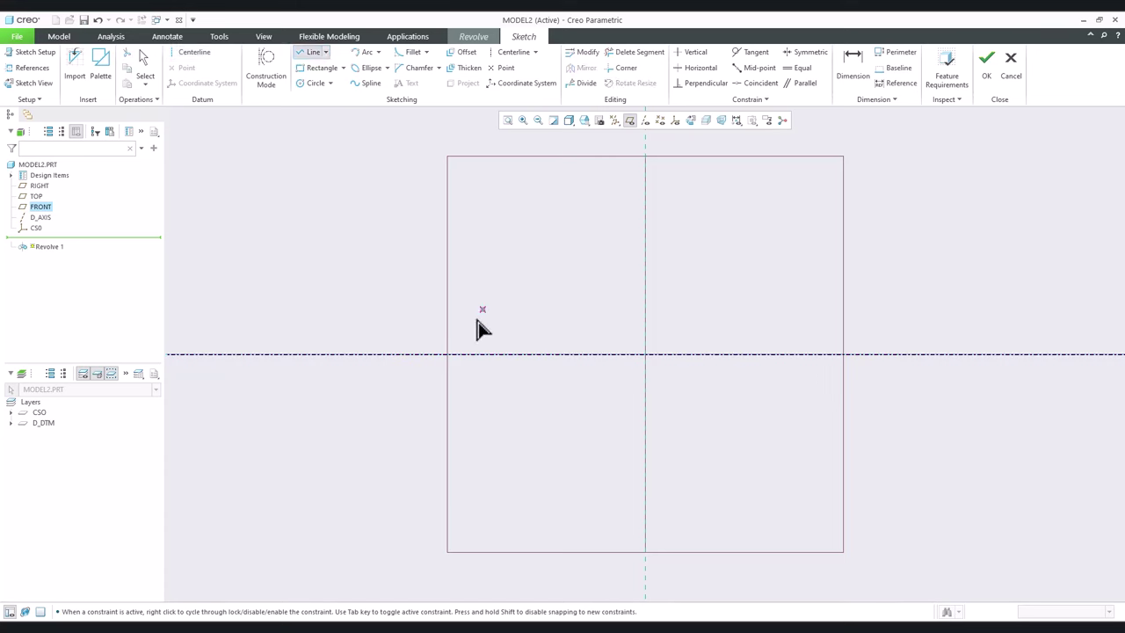
pyautogui.click(473, 322)
pyautogui.click(882, 238)
pyautogui.middleClick(844, 215)
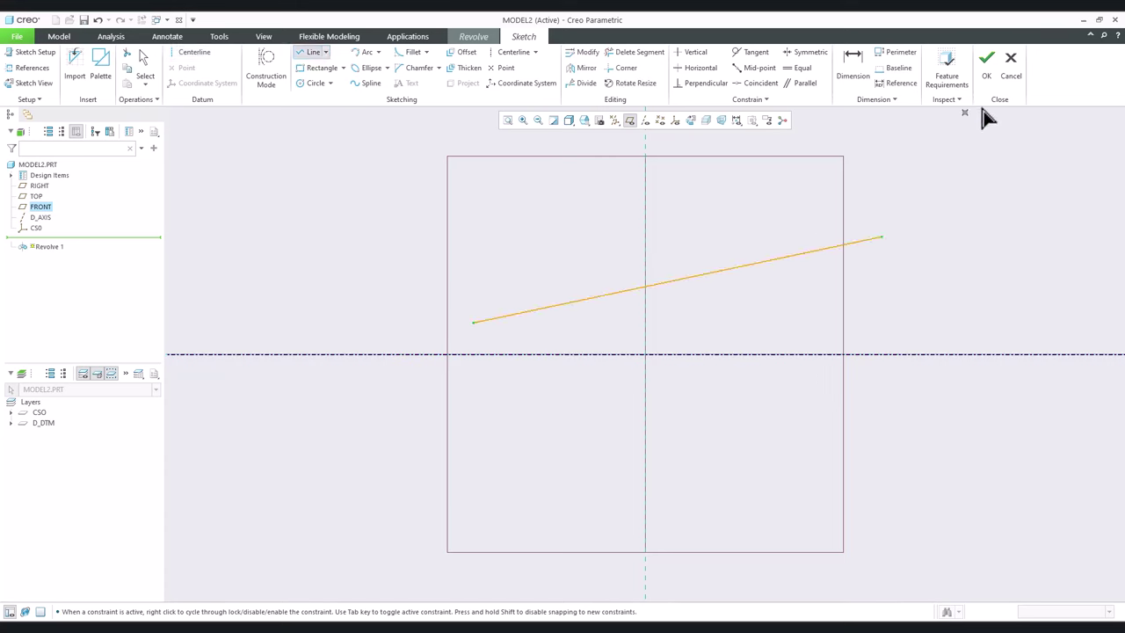
pyautogui.click(987, 69)
pyautogui.press('Escape')
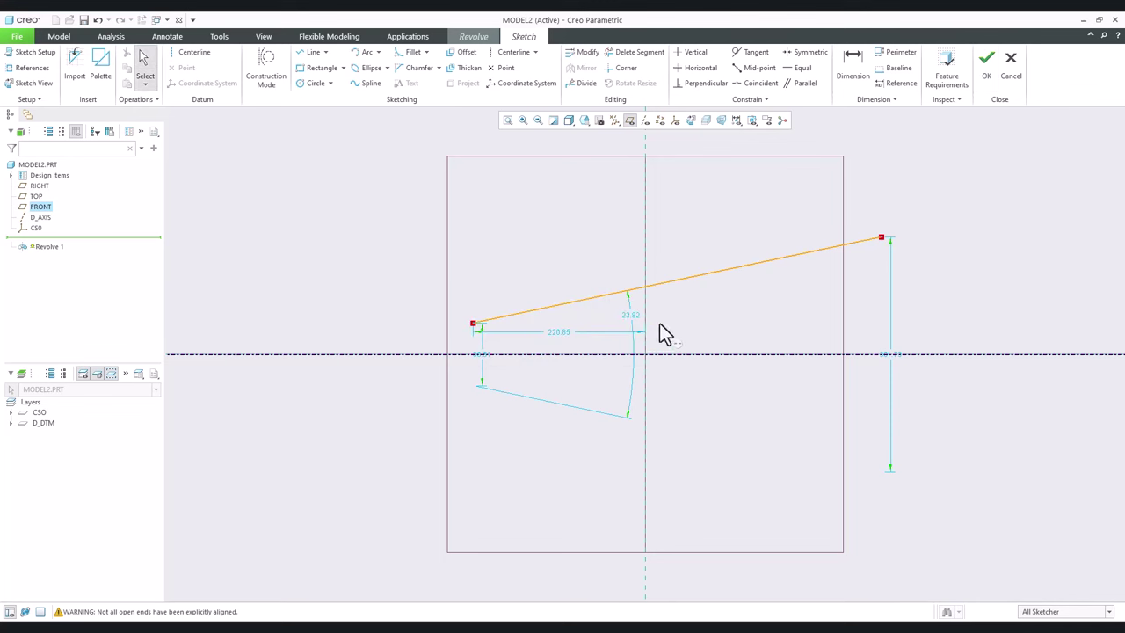
pyautogui.click(986, 63)
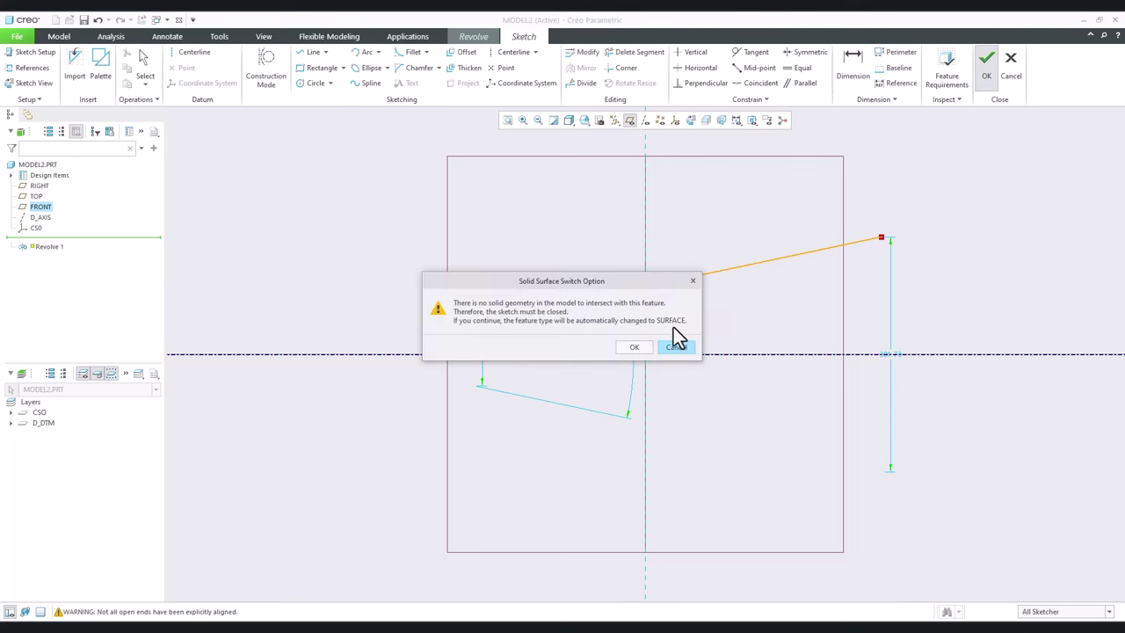
pyautogui.click(642, 346)
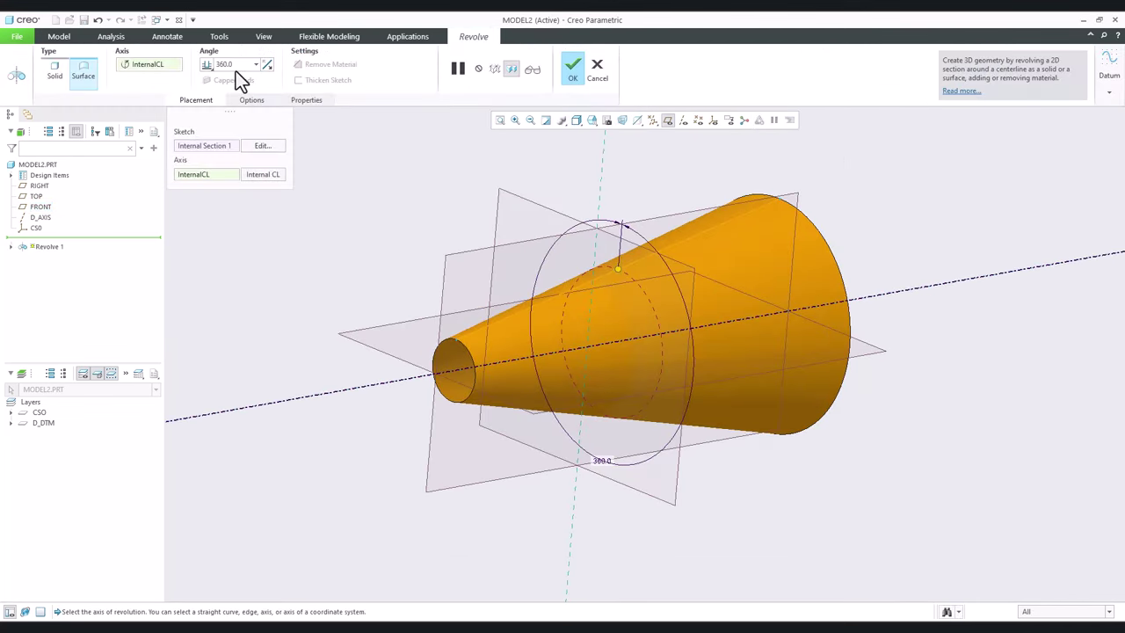
# Step: Make the revolve angle symmetric about the sketch plane at 123° and complete the conical surface
pyautogui.click(255, 65)
pyautogui.click(230, 100)
pyautogui.rightClick(607, 417)
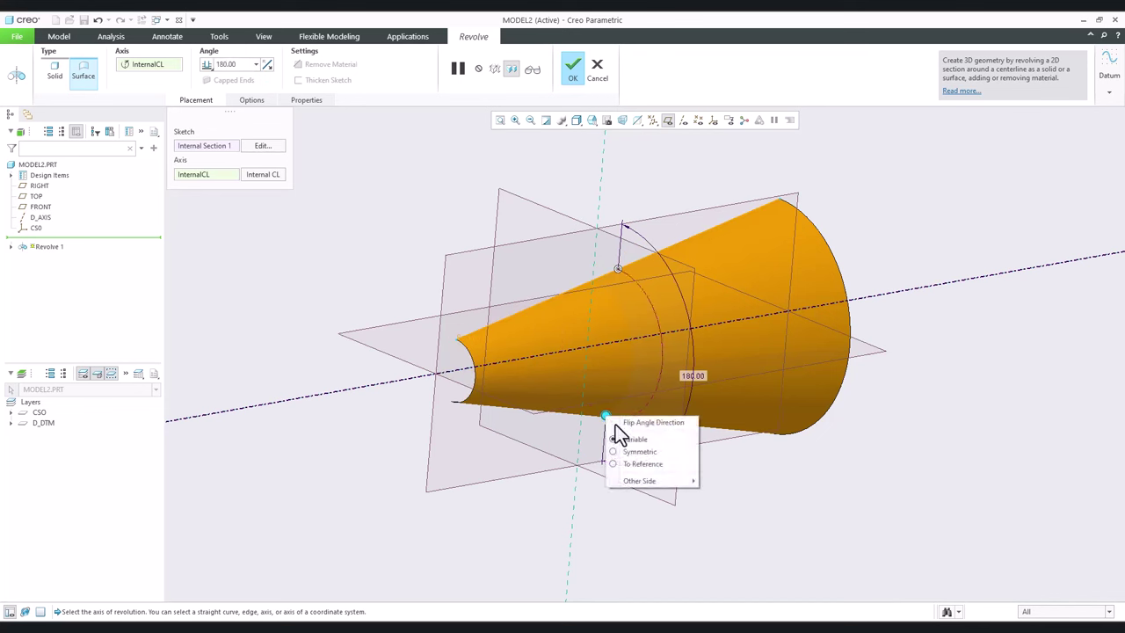
pyautogui.click(640, 454)
pyautogui.moveTo(663, 363); pyautogui.dragTo(660, 332)
pyautogui.moveTo(538, 274)
pyautogui.mouseDown(button='middle')
pyautogui.moveTo(512, 254)
pyautogui.moveTo(522, 276)
pyautogui.mouseUp(button='middle')
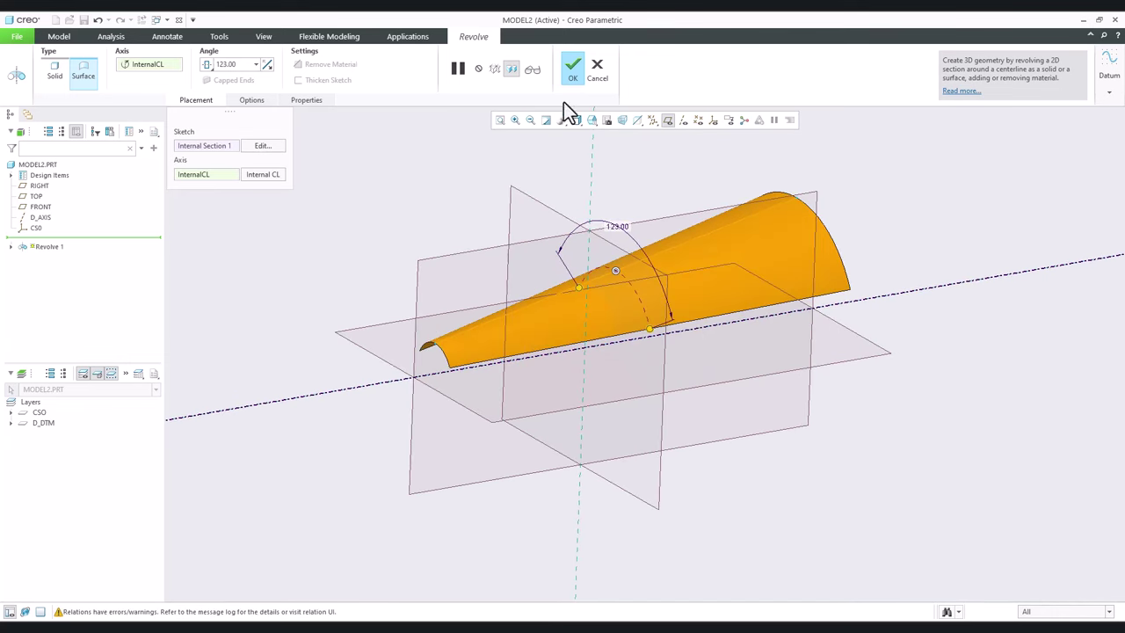
pyautogui.click(570, 74)
# Step: Create a datum plane offset from the RIGHT plane towards the narrow end of the conical surface
pyautogui.moveTo(384, 222); pyautogui.dragTo(475, 265, button='middle')
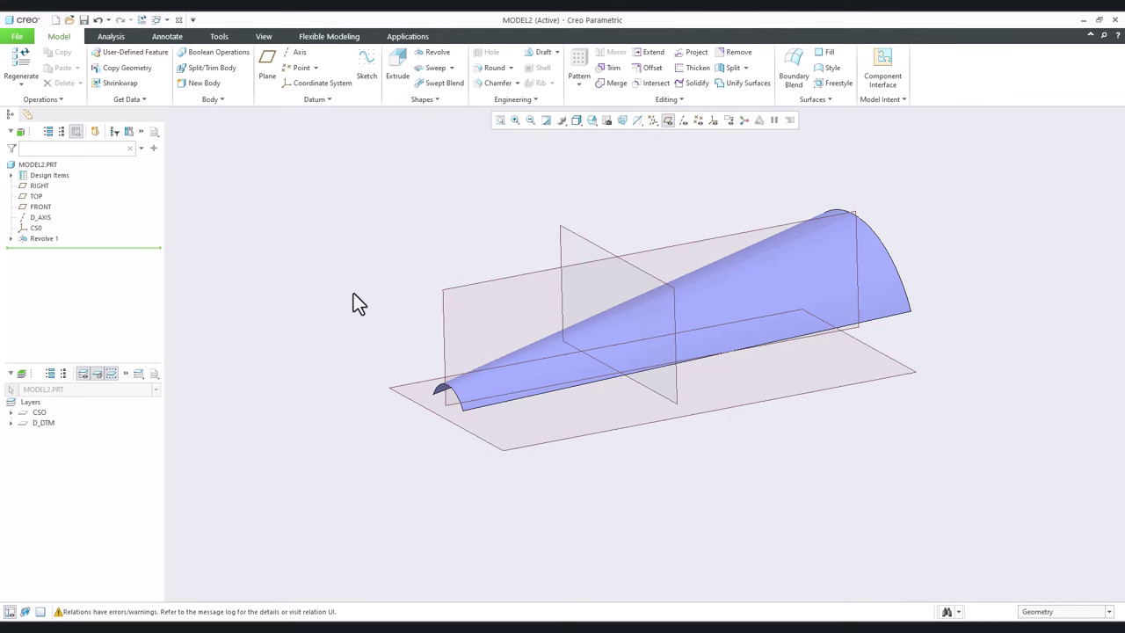
pyautogui.keyDown('shift'); pyautogui.moveTo(376, 295); pyautogui.dragTo(340, 311, button='middle'); pyautogui.keyUp('shift')
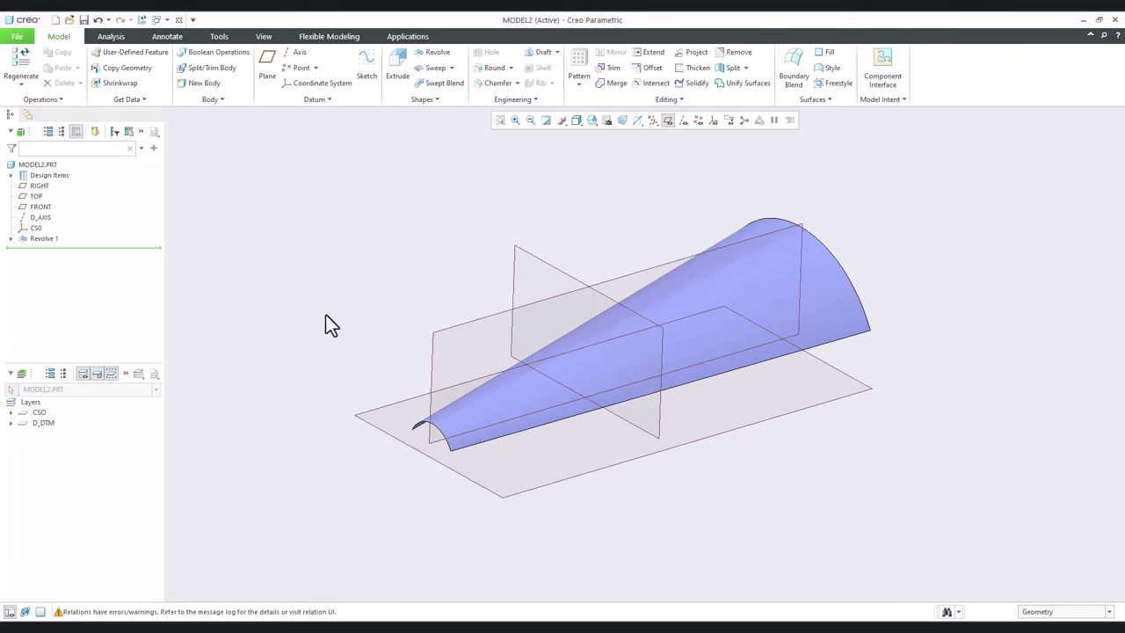
pyautogui.click(267, 66)
pyautogui.click(555, 275)
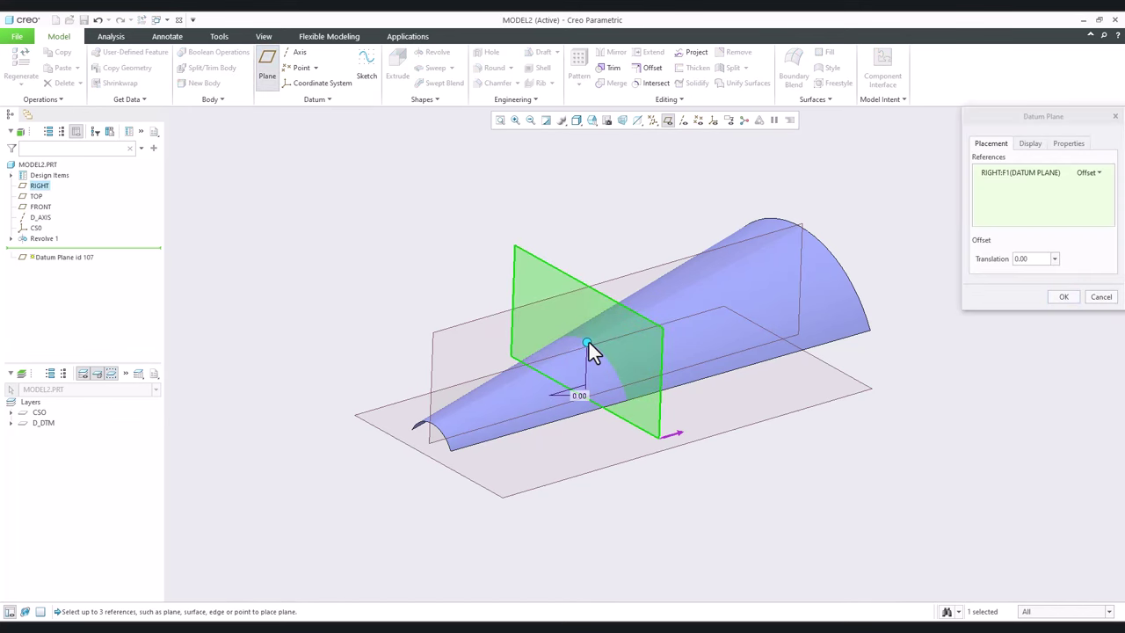
pyautogui.moveTo(587, 341); pyautogui.dragTo(476, 363)
pyautogui.middleClick(430, 244)
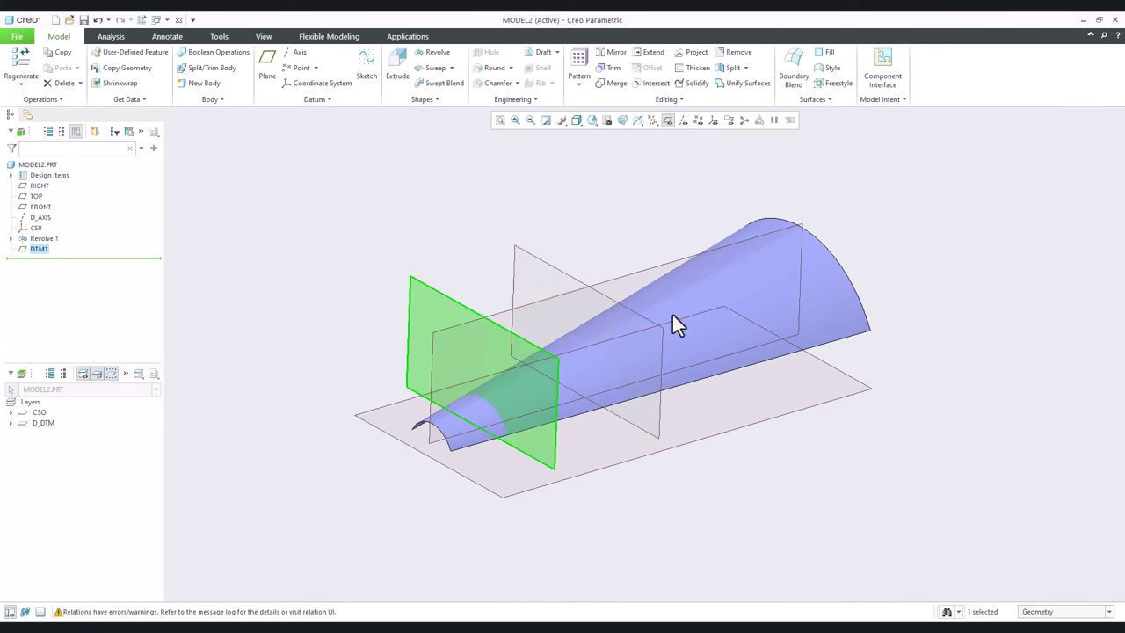
pyautogui.click(615, 162)
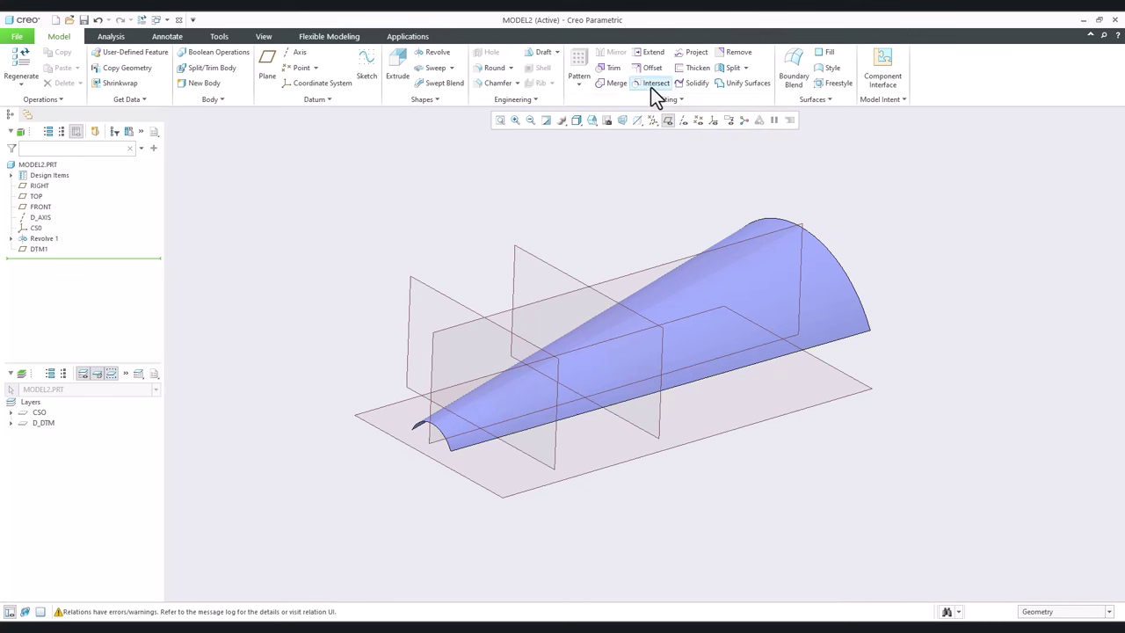
# Step: Create an intersection curve between the offset datum plane and the conical surface
pyautogui.click(654, 88)
pyautogui.click(463, 319)
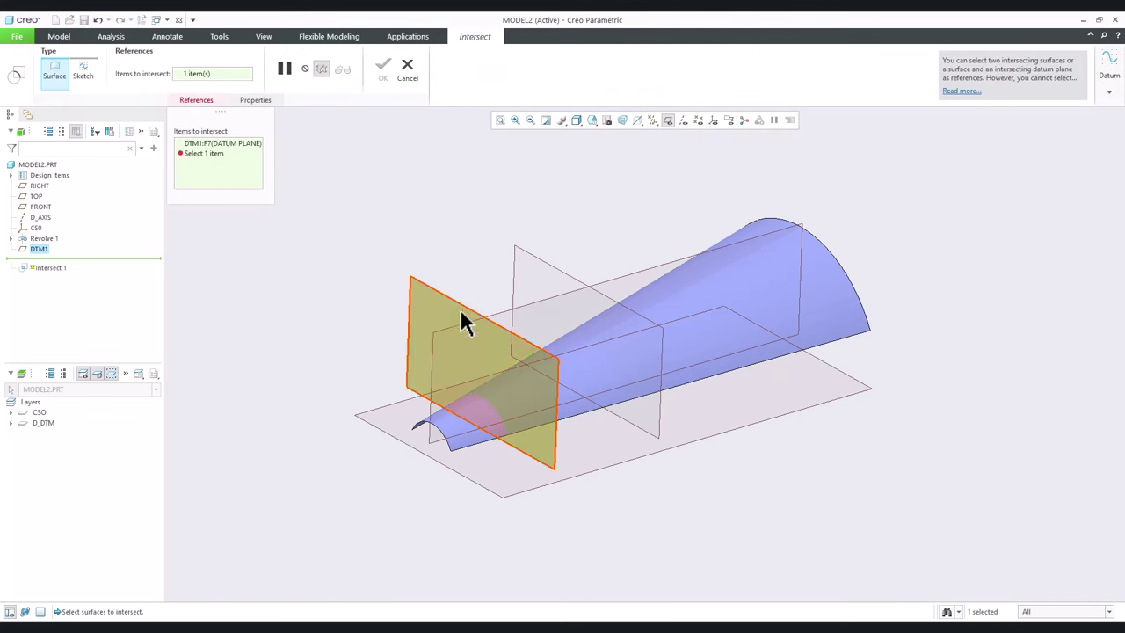
pyautogui.click(722, 298)
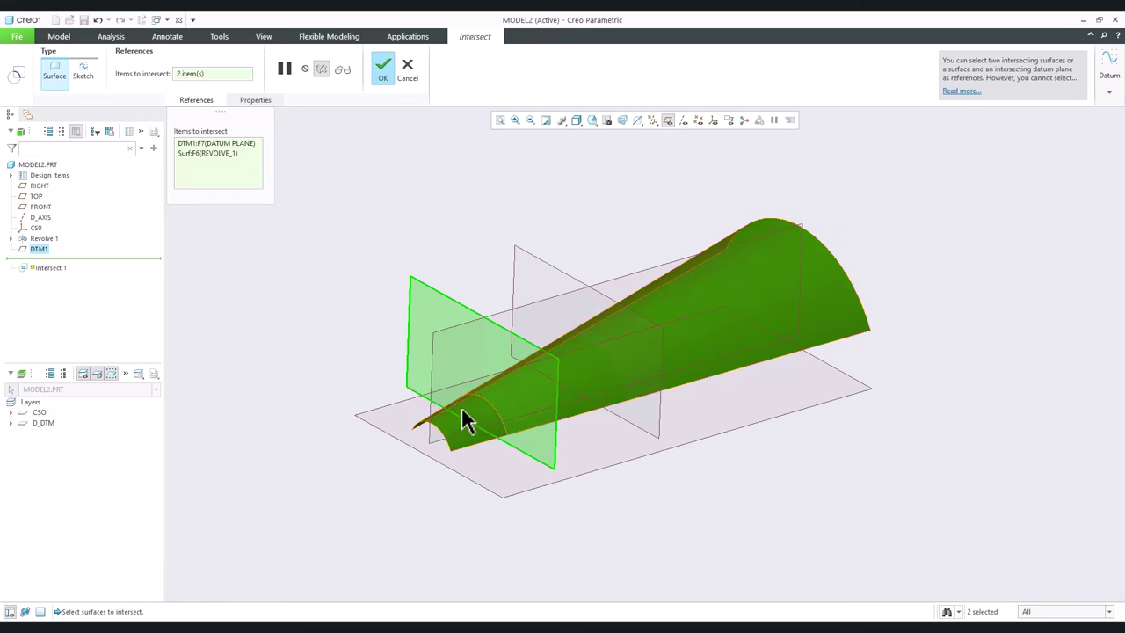
pyautogui.scroll(4, 466, 411)
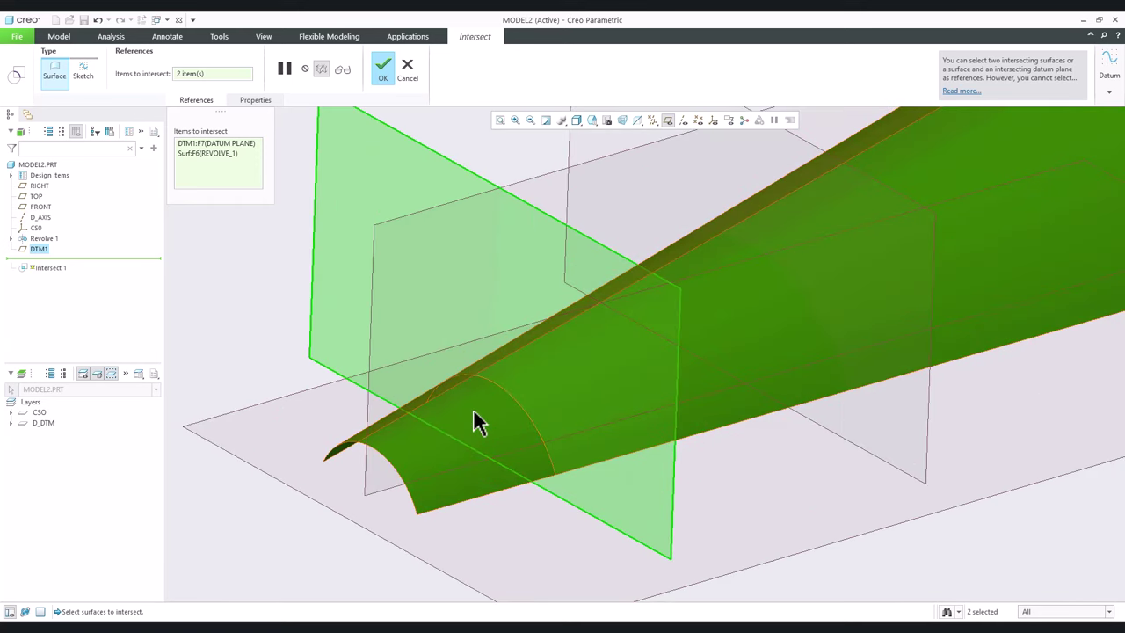
pyautogui.scroll(-5, 478, 422)
pyautogui.click(384, 71)
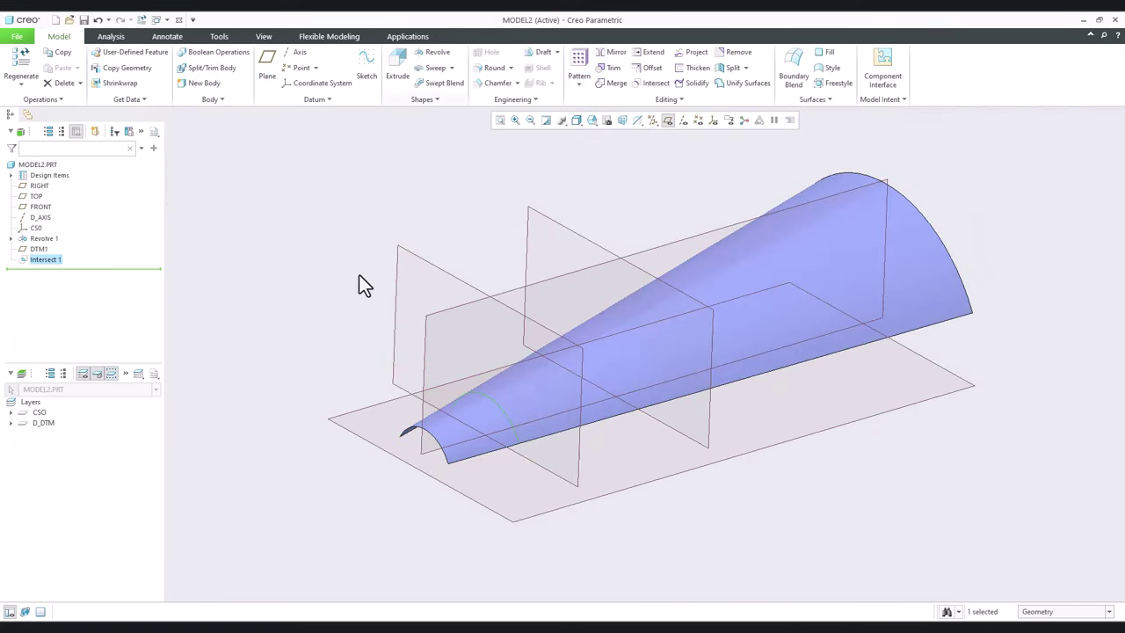
pyautogui.click(342, 267)
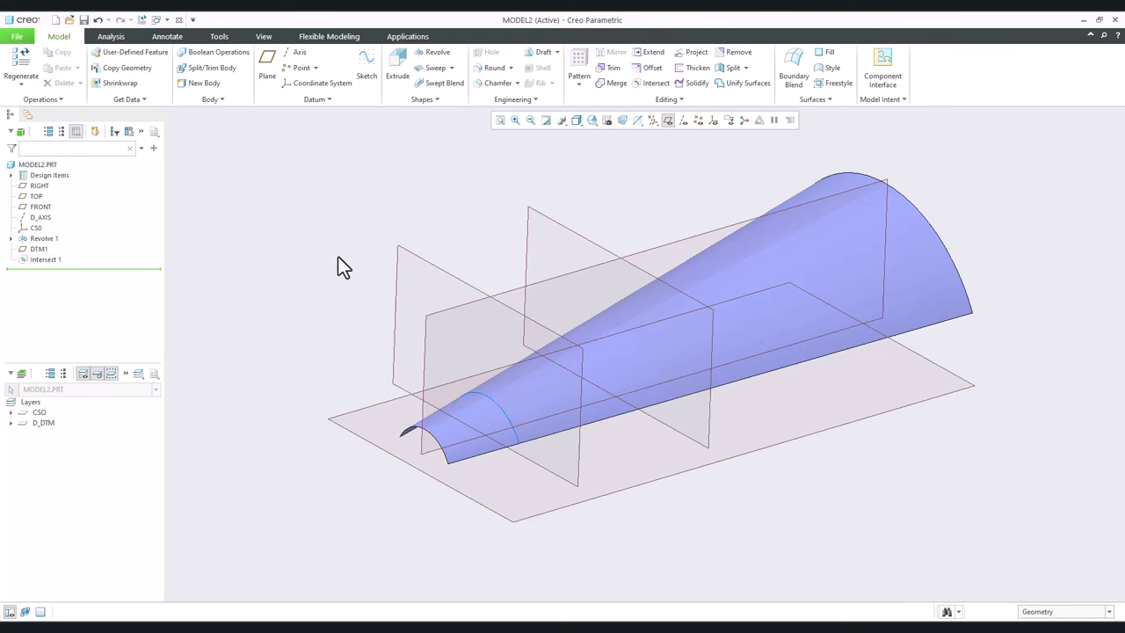
# Step: Pattern the intersection curve in a direction normal to the RIGHT plane, with 5 members spaced 47 apart
pyautogui.click(667, 121)
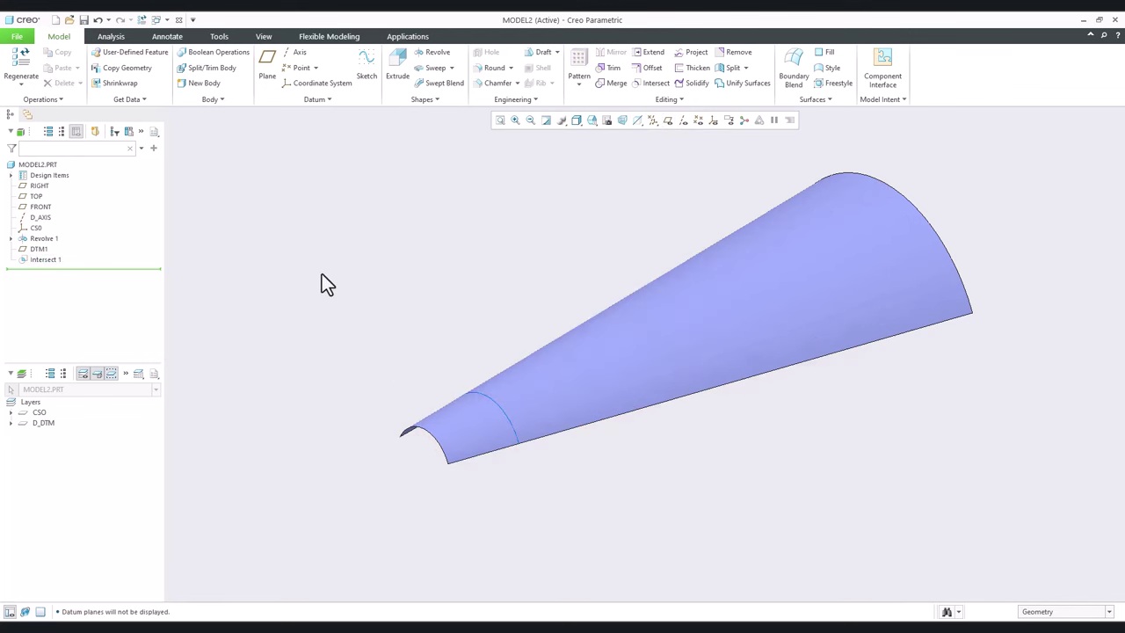
pyautogui.click(42, 261)
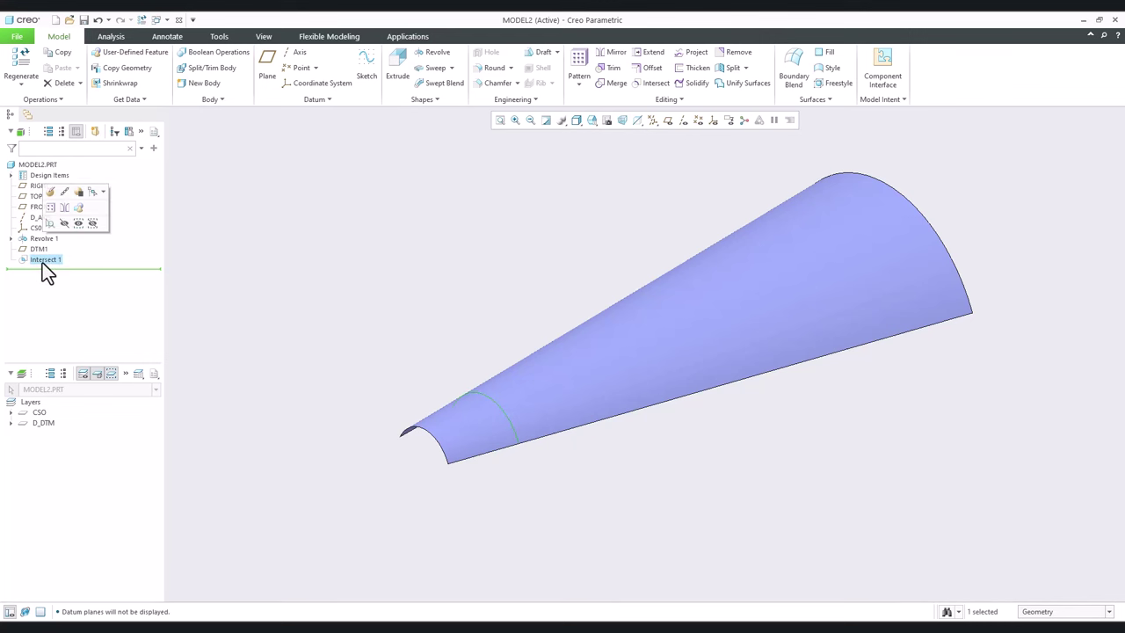
pyautogui.click(50, 207)
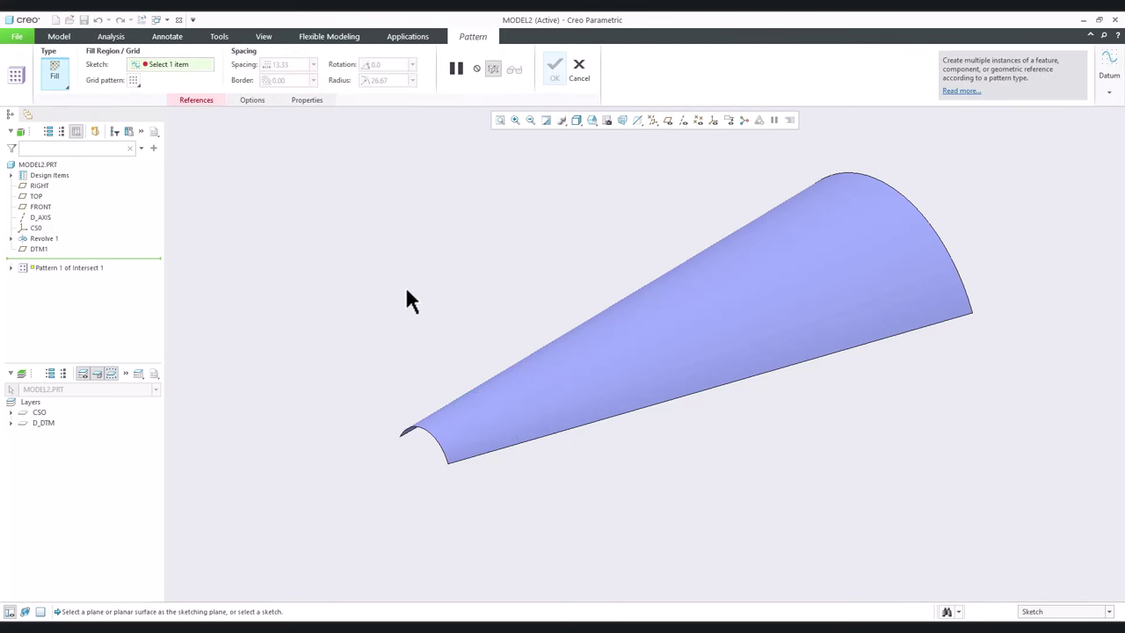
pyautogui.click(53, 77)
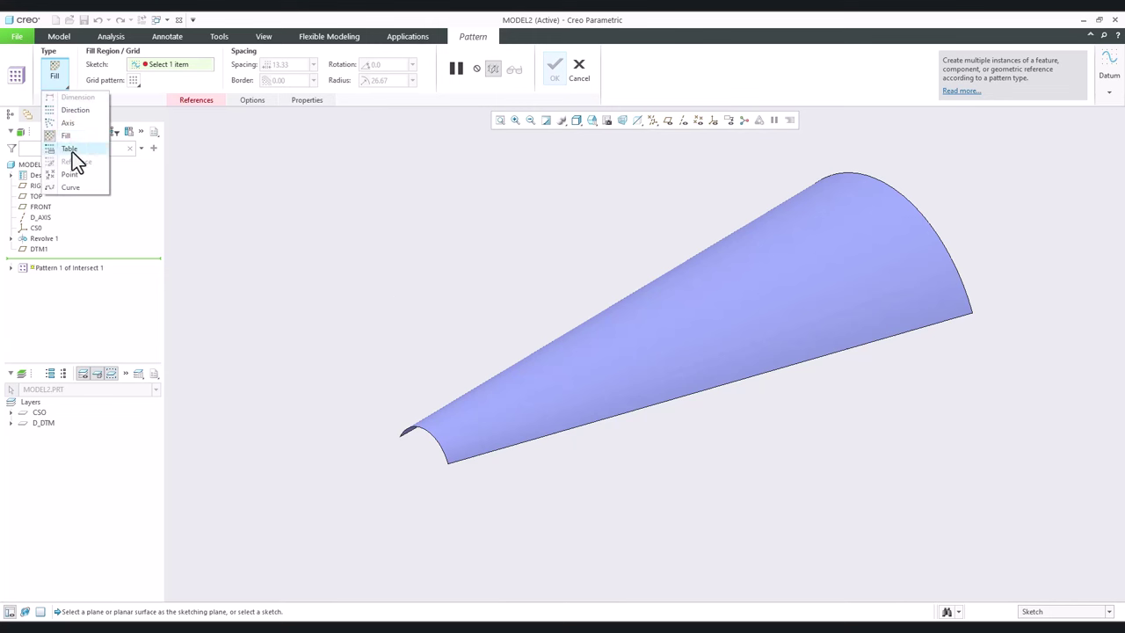
pyautogui.click(74, 109)
pyautogui.click(668, 121)
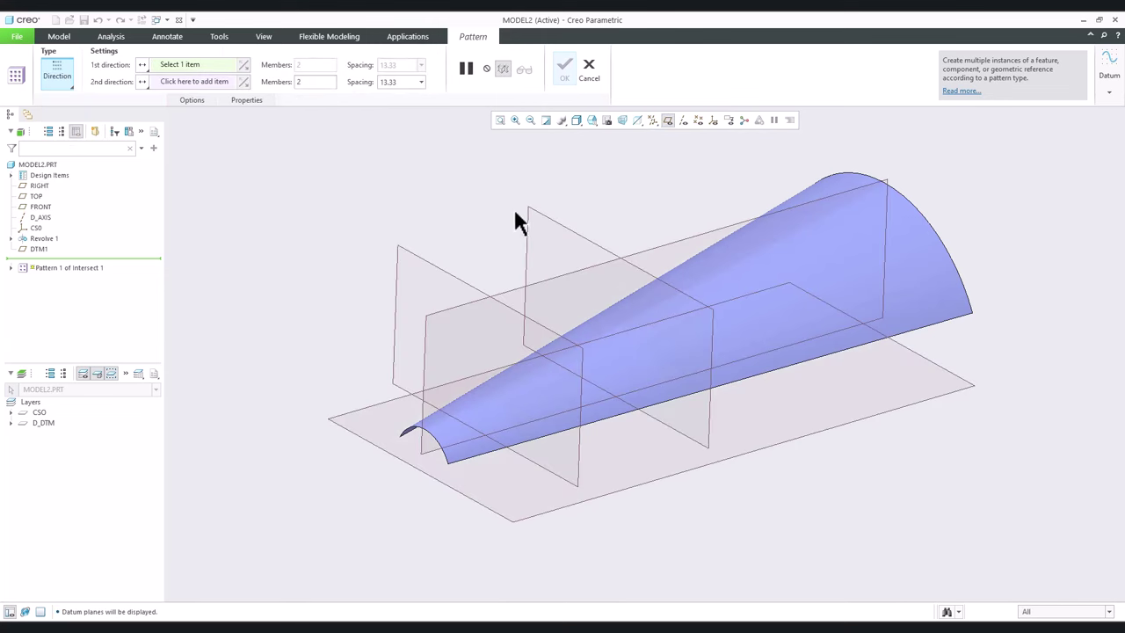
pyautogui.click(556, 223)
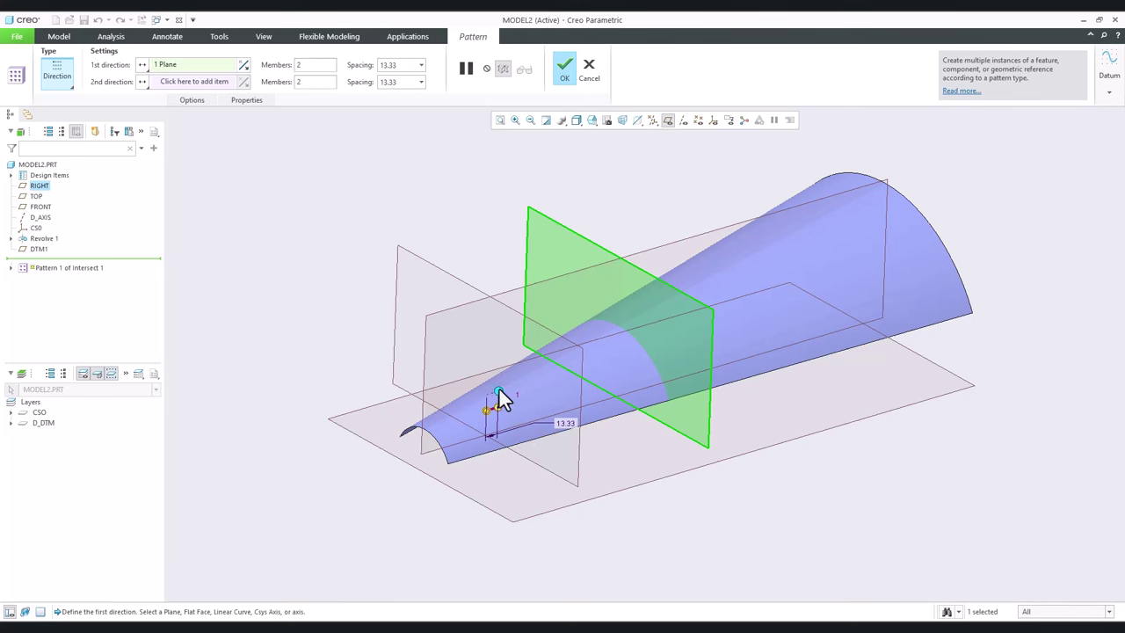
pyautogui.moveTo(532, 389); pyautogui.dragTo(534, 389)
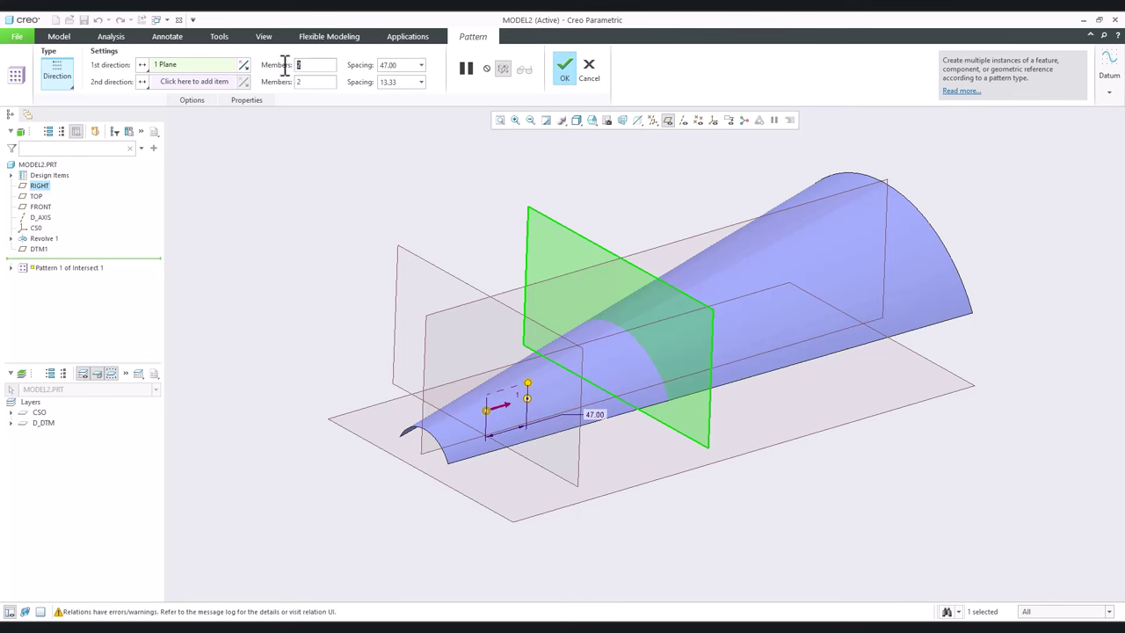
pyautogui.write('5')
pyautogui.press('Return')
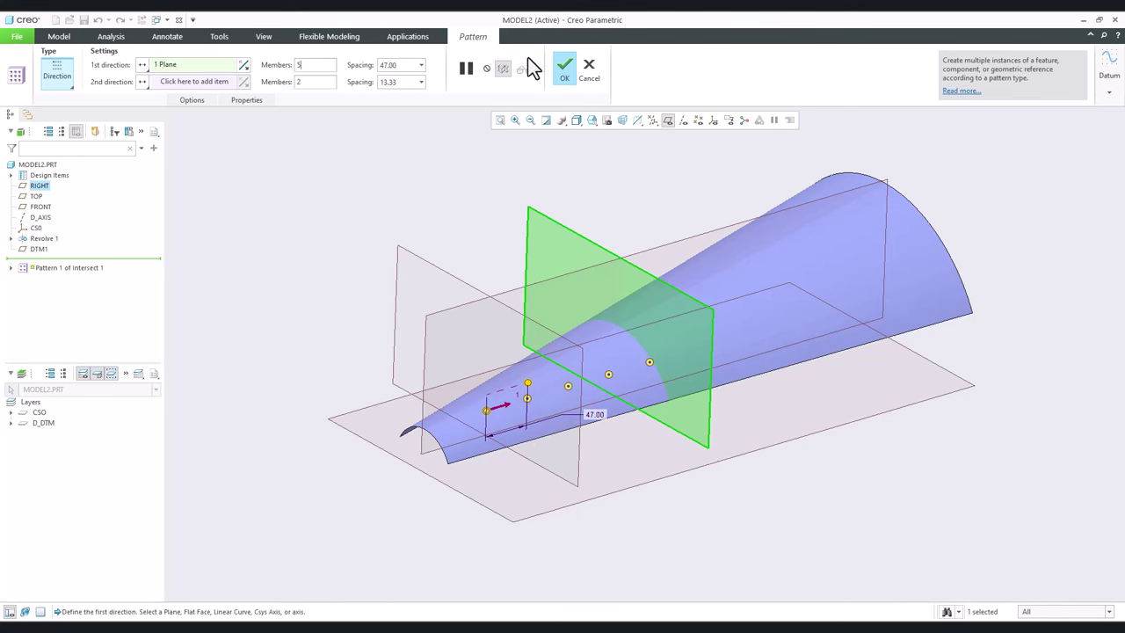
pyautogui.click(565, 73)
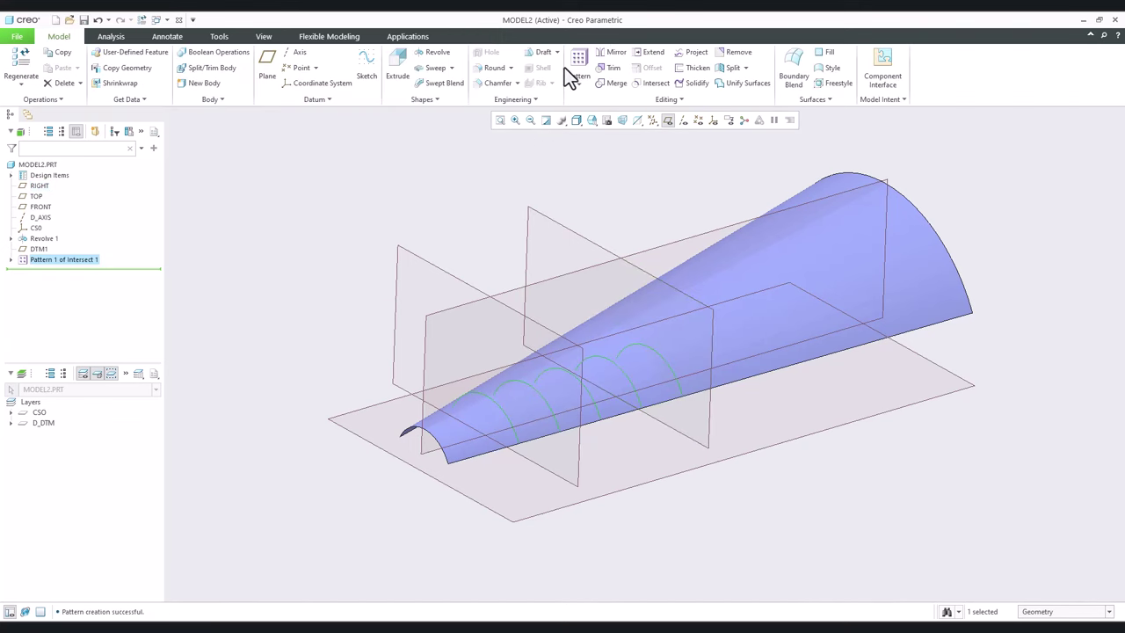
# Step: Hide the datum planes and examine how the patterned curves lie relative to the conical surface
pyautogui.click(668, 120)
pyautogui.moveTo(615, 211); pyautogui.dragTo(515, 244, button='middle')
pyautogui.scroll(3, 483, 362)
pyautogui.moveTo(483, 363)
pyautogui.mouseDown(button='middle')
pyautogui.moveTo(502, 371)
pyautogui.moveTo(527, 319)
pyautogui.moveTo(742, 501)
pyautogui.mouseUp(button='middle')
pyautogui.scroll(-2, 743, 501)
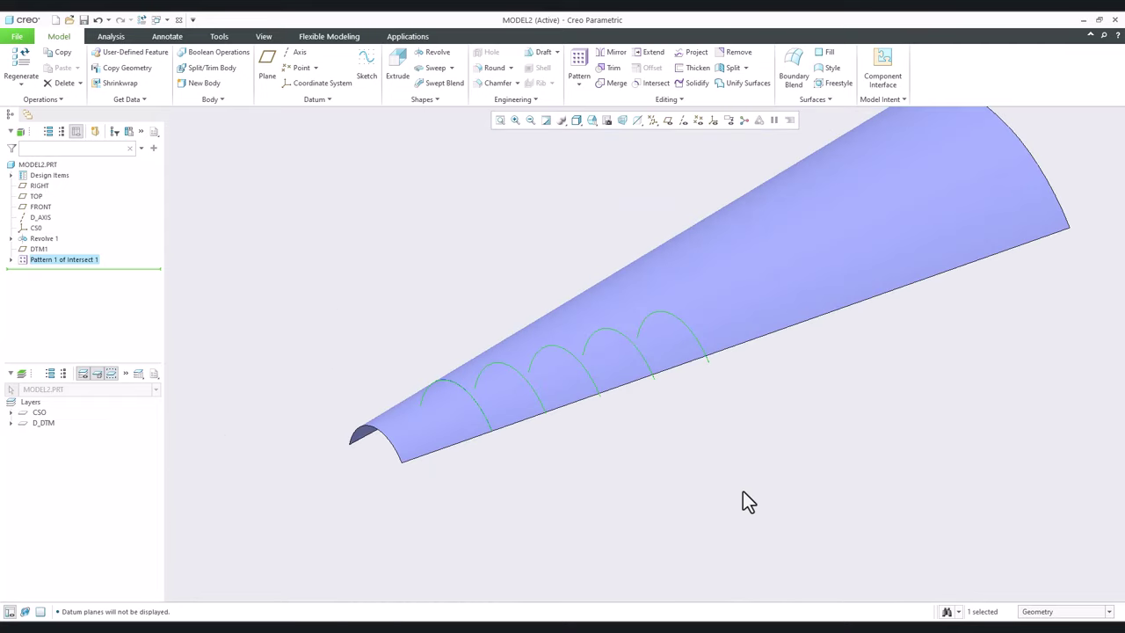
pyautogui.moveTo(652, 450)
pyautogui.mouseDown(button='middle')
pyautogui.moveTo(640, 419)
pyautogui.moveTo(648, 442)
pyautogui.mouseUp(button='middle')
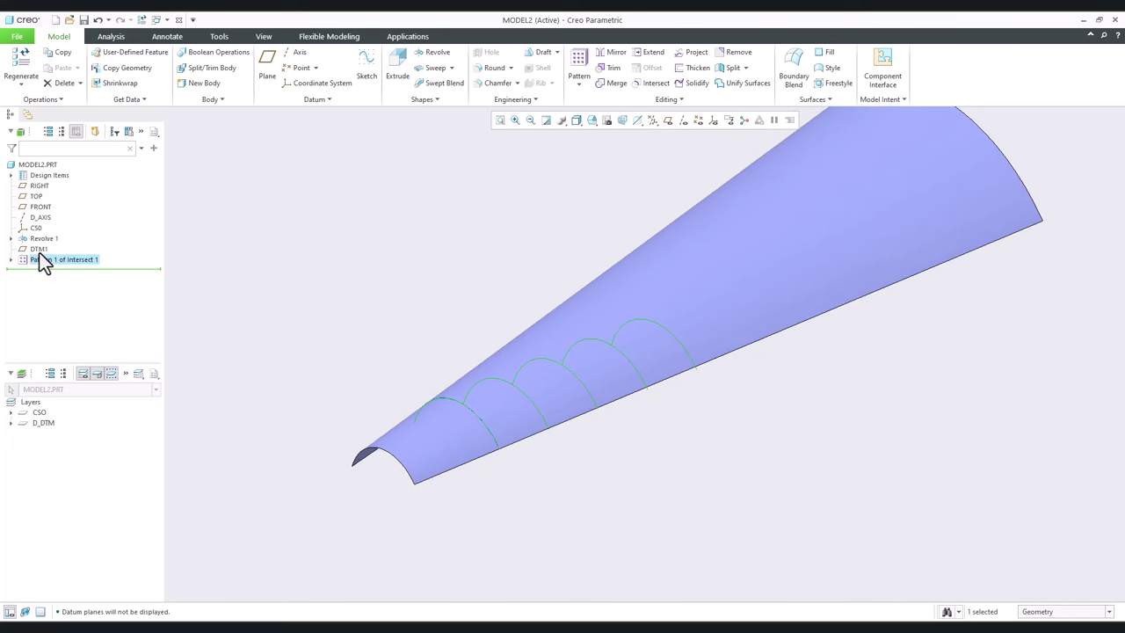
# Step: Remove the curve pattern while keeping the original intersection curve, and group that curve with the offset datum plane
pyautogui.rightClick(43, 259)
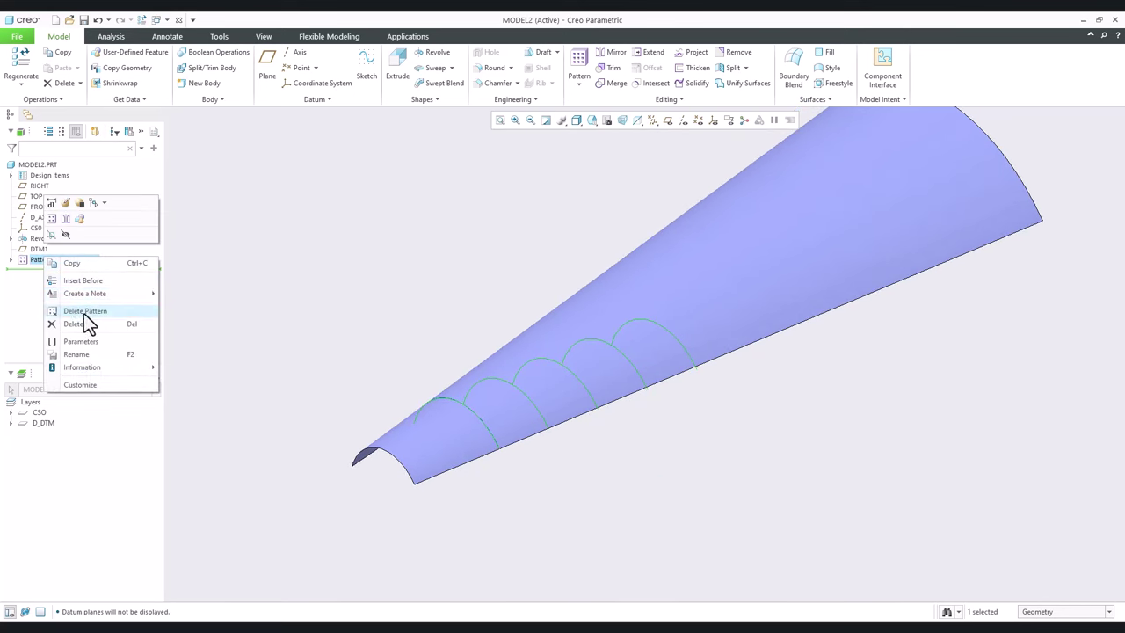
pyautogui.click(84, 312)
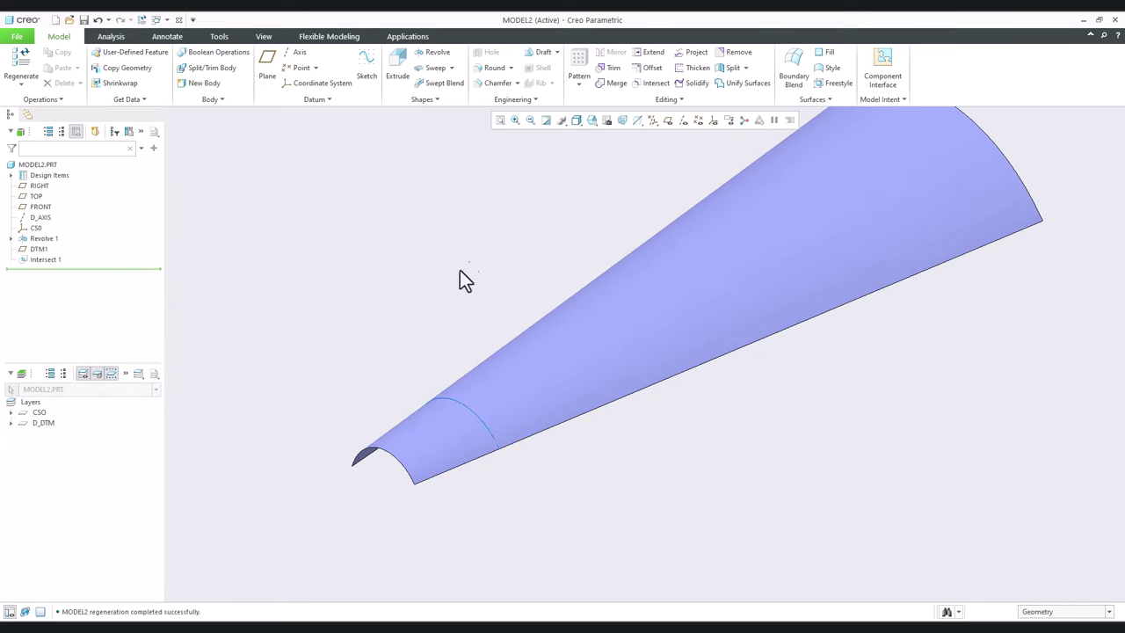
pyautogui.click(37, 251)
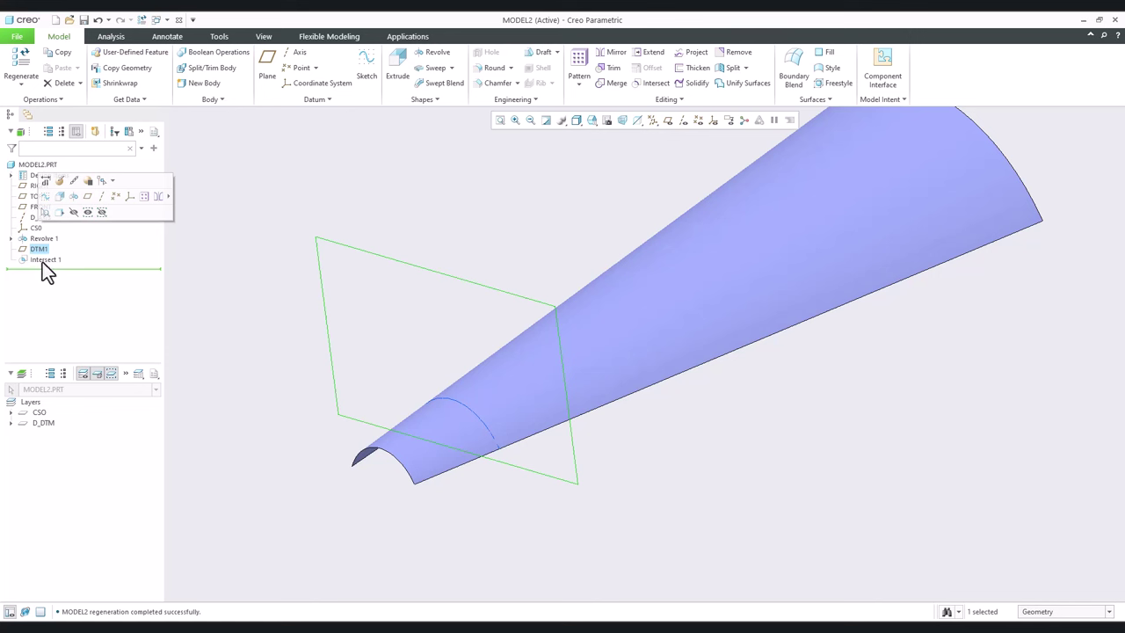
pyautogui.keyDown('ctrl'); pyautogui.click(41, 260); pyautogui.keyUp('ctrl')
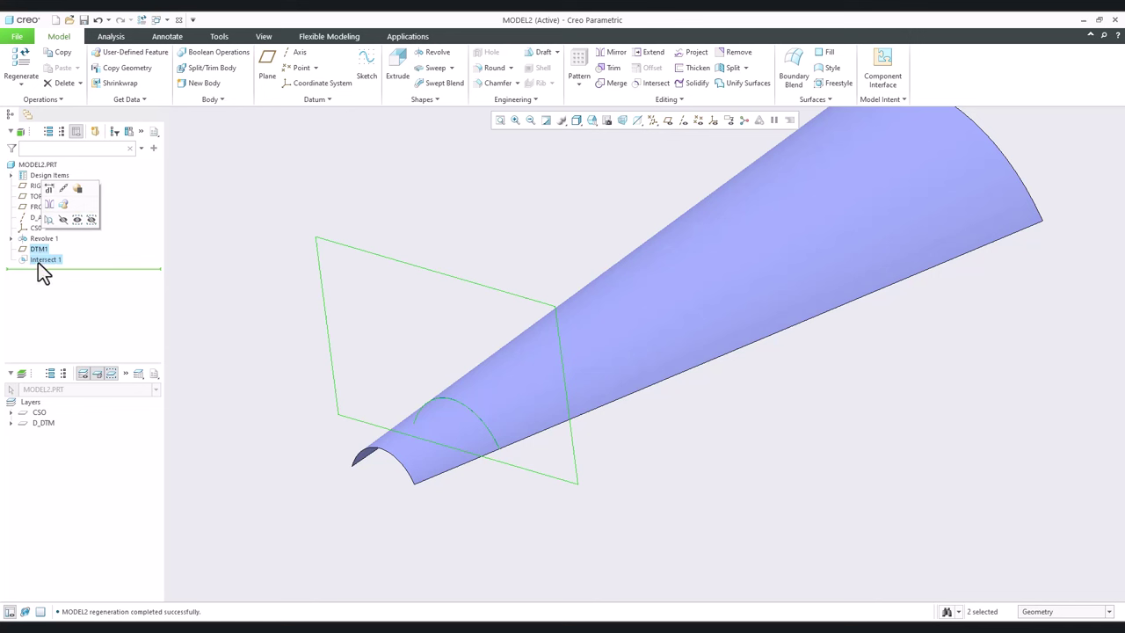
pyautogui.click(63, 204)
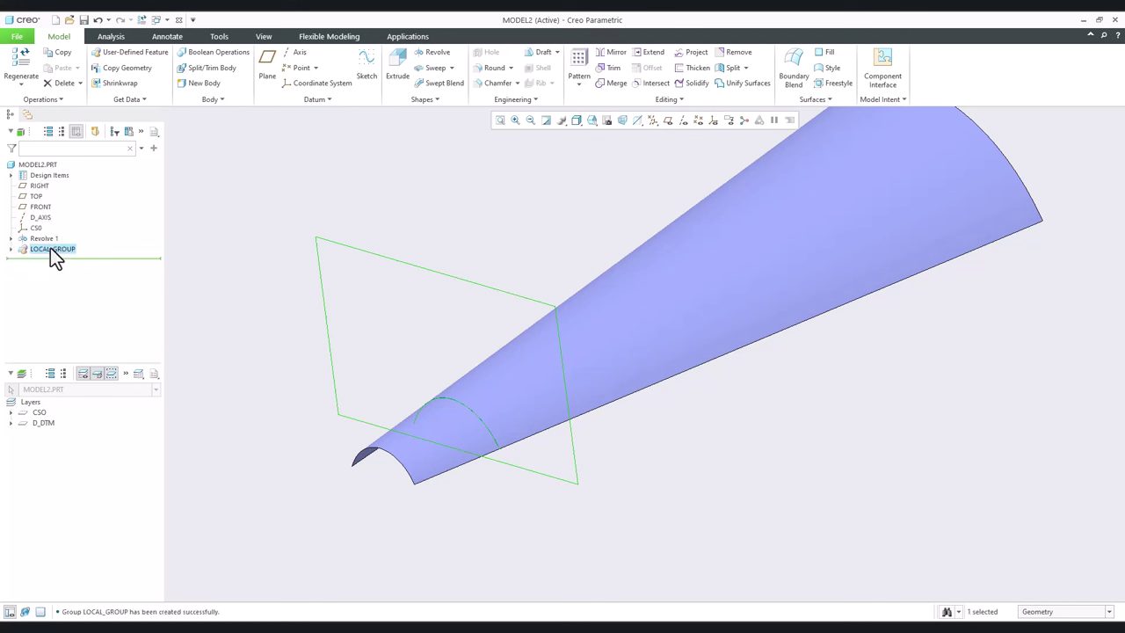
# Step: Pattern the group by the datum plane's 150 offset dimension, with 5 members and an increment of -50
pyautogui.click(578, 63)
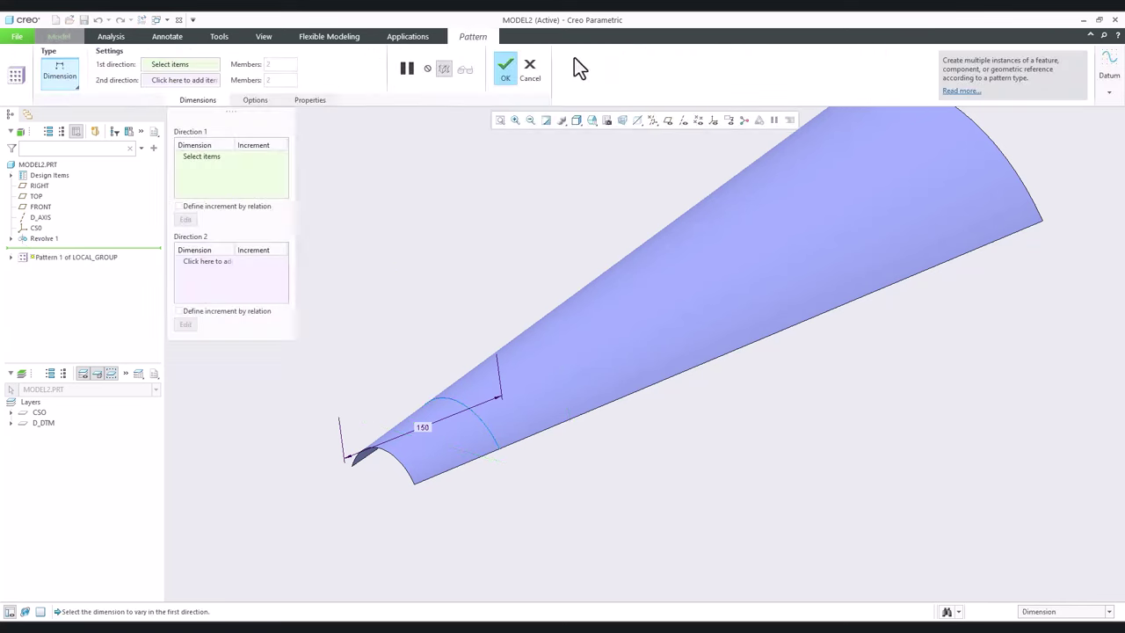
pyautogui.click(424, 433)
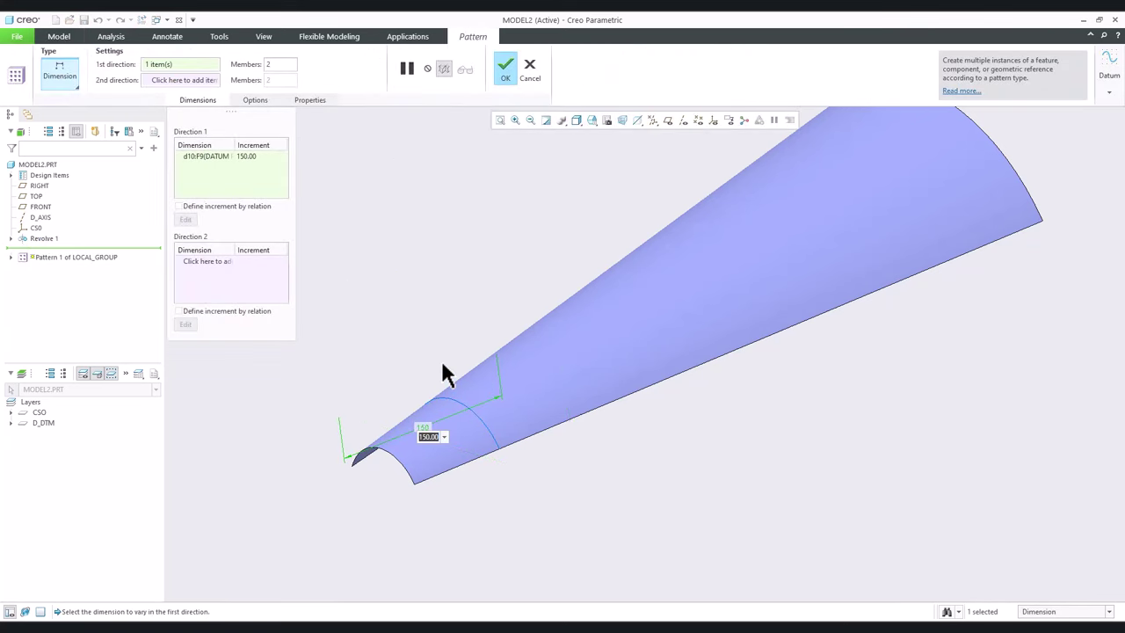
pyautogui.write('50')
pyautogui.press('Return')
pyautogui.doubleClick(281, 69)
pyautogui.write('5')
pyautogui.press('Return')
pyautogui.moveTo(475, 351); pyautogui.dragTo(445, 334, button='middle')
pyautogui.click(256, 156)
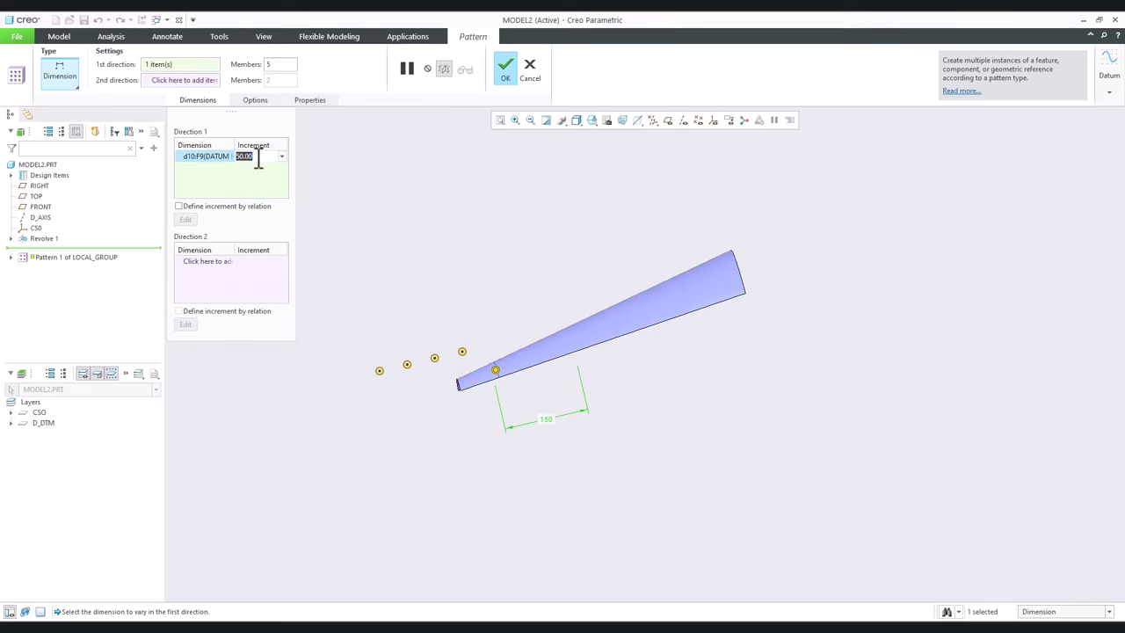
pyautogui.write('-50')
pyautogui.press('Return')
pyautogui.click(506, 68)
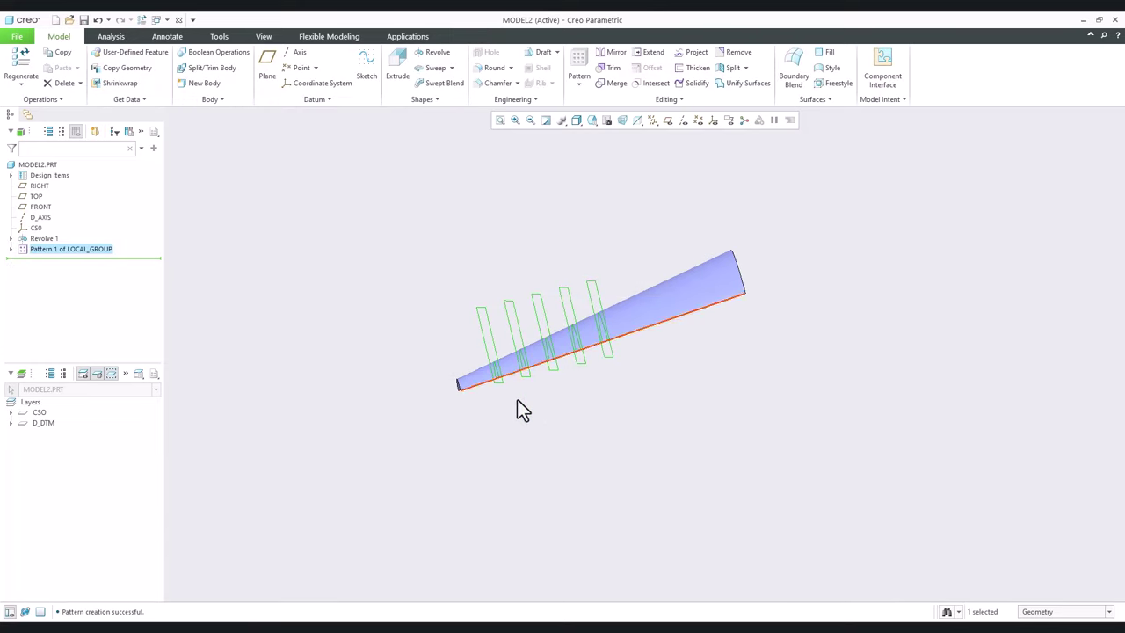
# Step: Examine how the patterned planes and curves follow the conical surface, and inspect the features inside the first group
pyautogui.moveTo(532, 413)
pyautogui.mouseDown(button='middle')
pyautogui.moveTo(554, 378)
pyautogui.moveTo(537, 354)
pyautogui.moveTo(468, 330)
pyautogui.moveTo(477, 351)
pyautogui.moveTo(660, 371)
pyautogui.moveTo(615, 326)
pyautogui.moveTo(652, 343)
pyautogui.moveTo(629, 337)
pyautogui.mouseUp(button='middle')
pyautogui.scroll(3, 537, 354)
pyautogui.scroll(5, 658, 339)
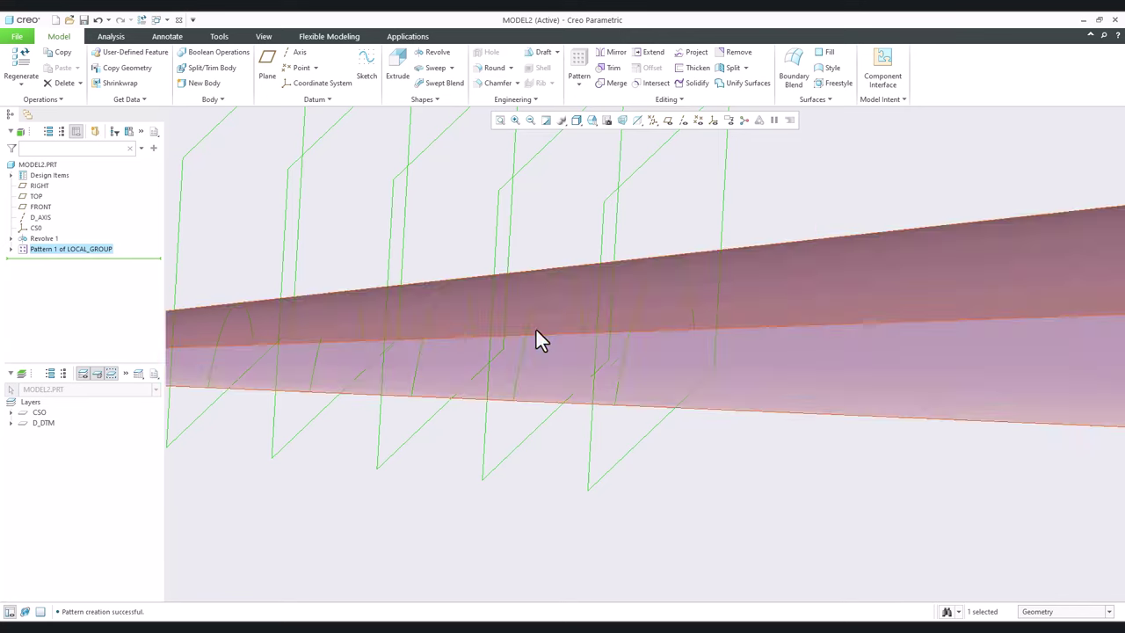
pyautogui.scroll(-3, 448, 343)
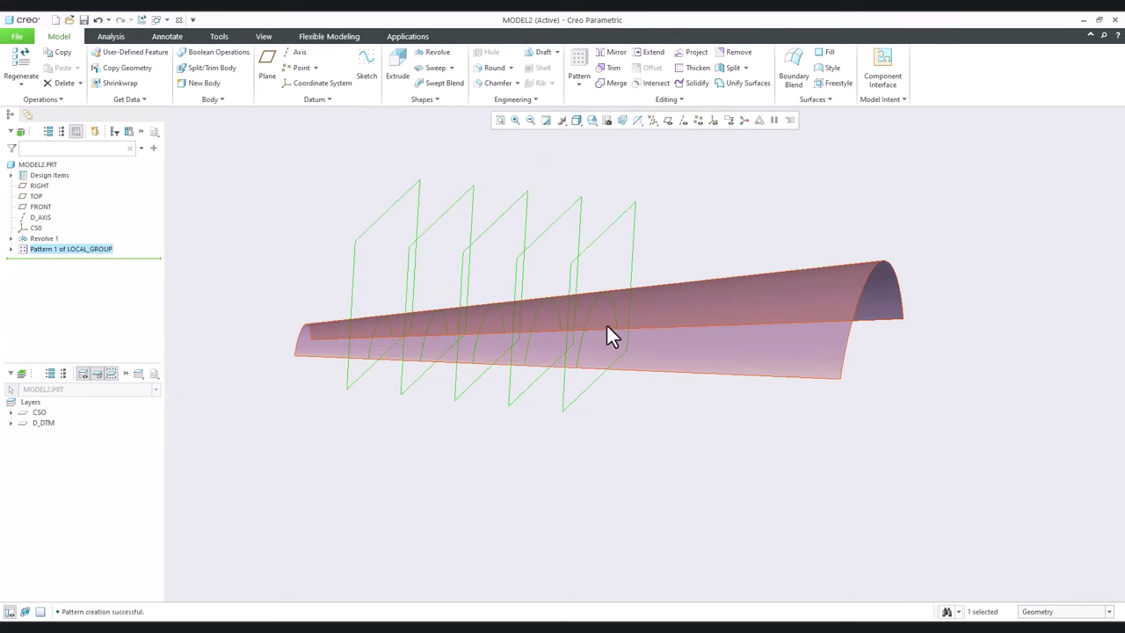
pyautogui.moveTo(613, 334)
pyautogui.mouseDown(button='middle')
pyautogui.moveTo(627, 316)
pyautogui.moveTo(668, 328)
pyautogui.moveTo(647, 316)
pyautogui.moveTo(702, 351)
pyautogui.mouseUp(button='middle')
pyautogui.scroll(-1, 703, 350)
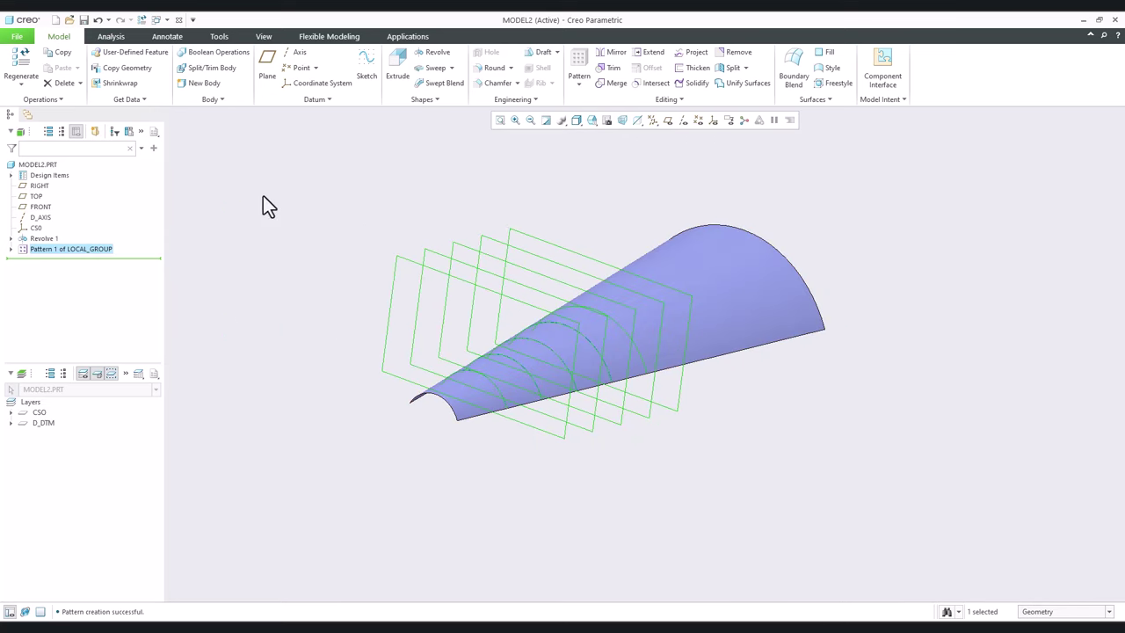
pyautogui.click(11, 249)
pyautogui.click(22, 259)
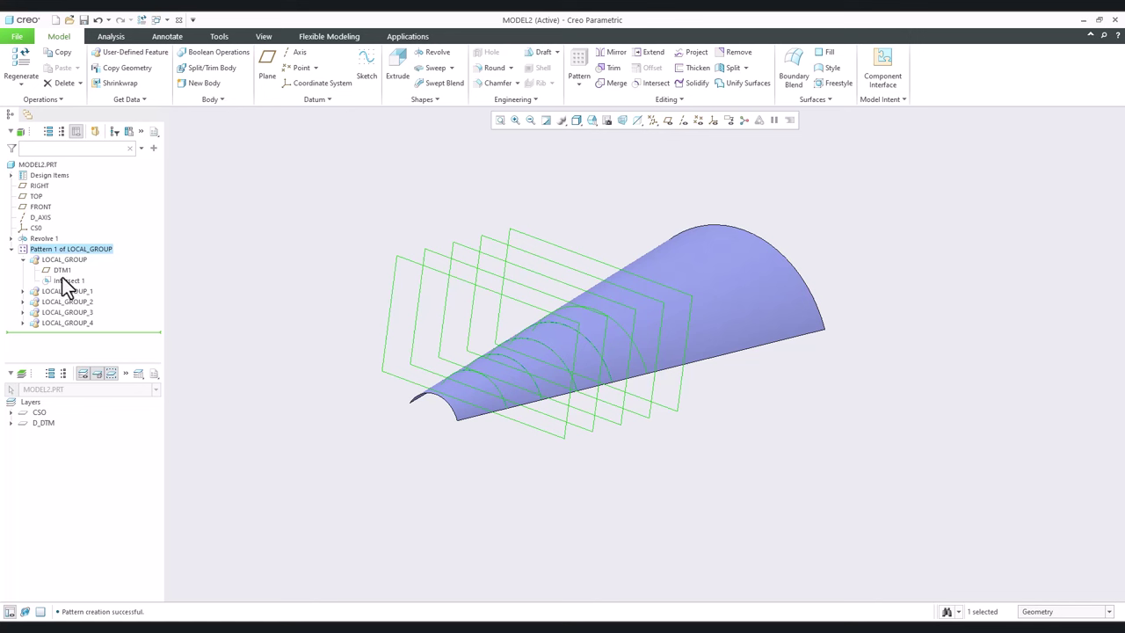
pyautogui.click(61, 270)
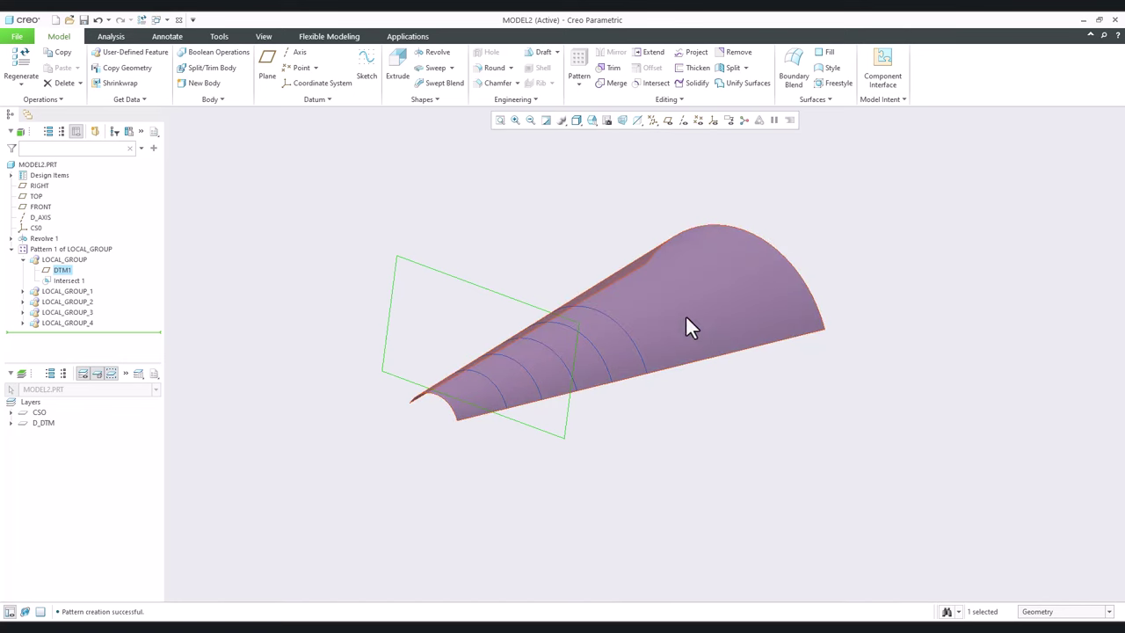
pyautogui.click(334, 268)
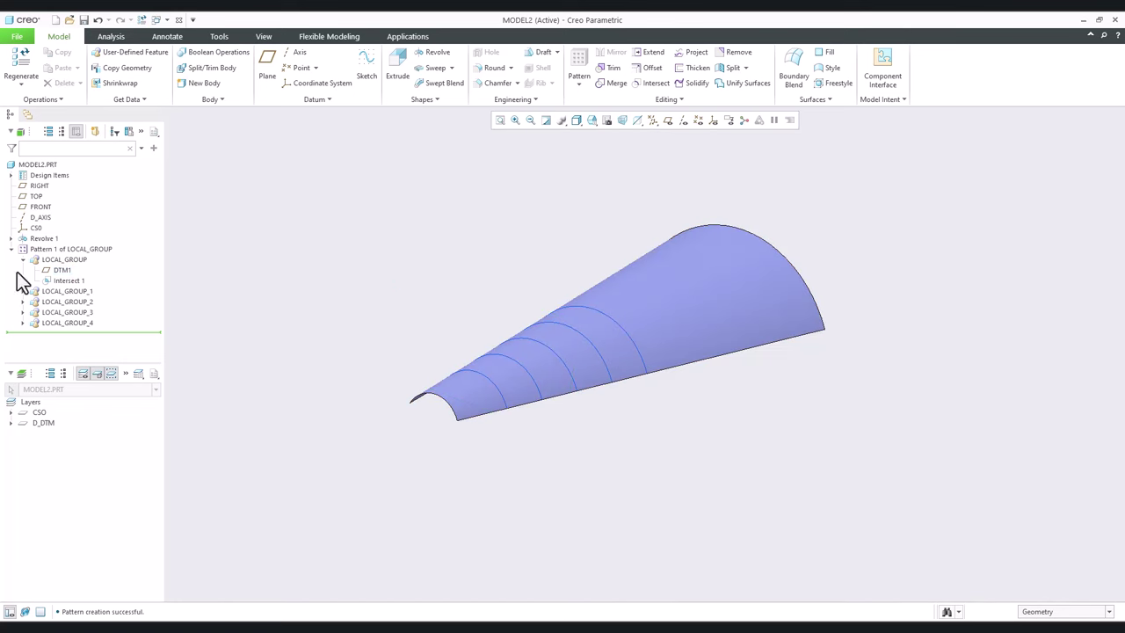
# Step: Delete the whole group pattern, including its datum planes and intersection curves
pyautogui.click(76, 251)
pyautogui.press('Delete')
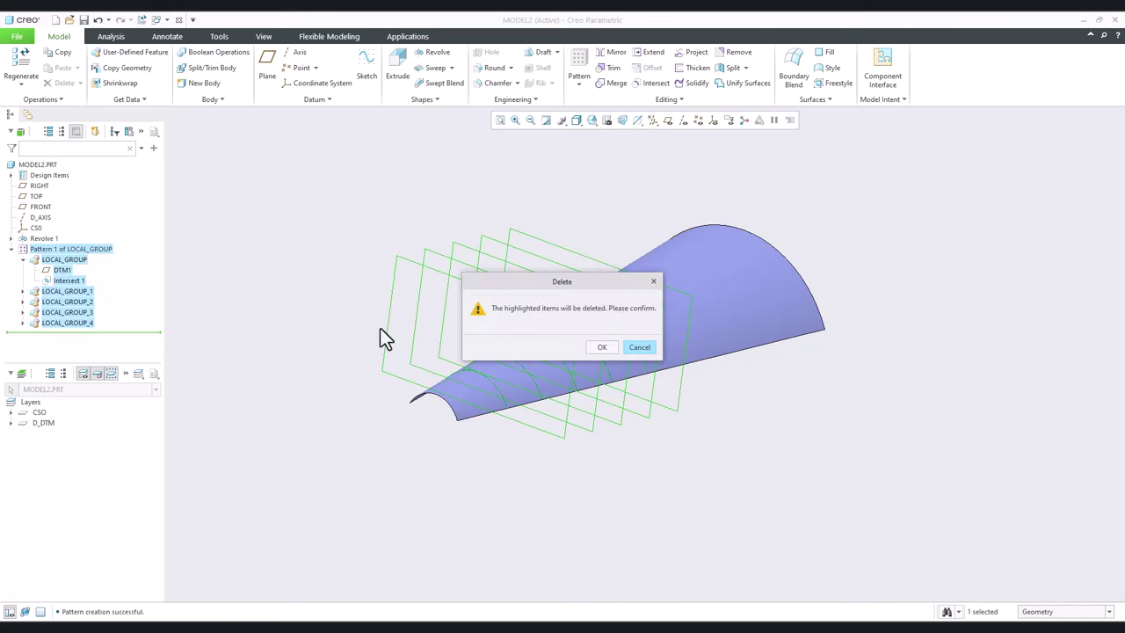
pyautogui.click(599, 348)
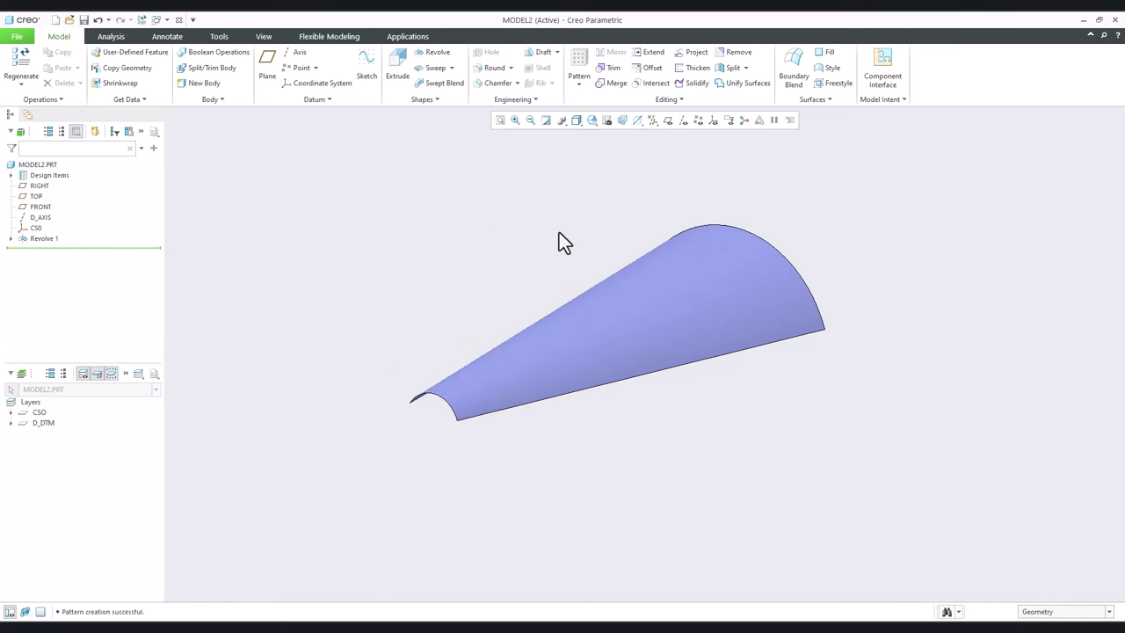
# Step: Display the datum planes and start a sketch-based projected curve, sketching on the TOP plane with RIGHT as orientation reference
pyautogui.click(672, 120)
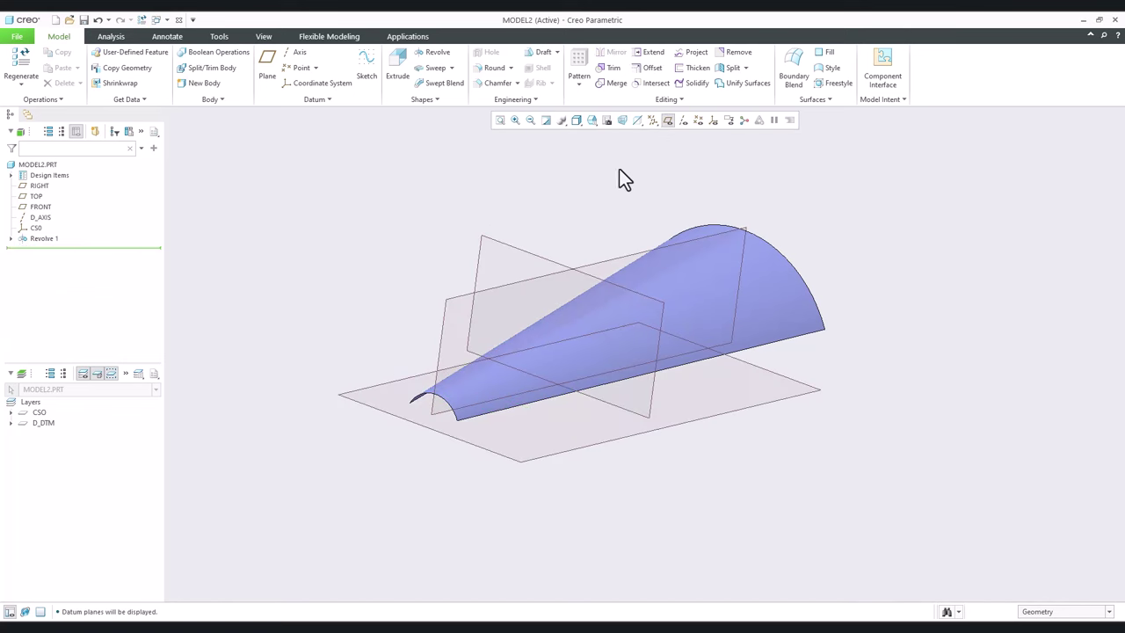
pyautogui.click(695, 54)
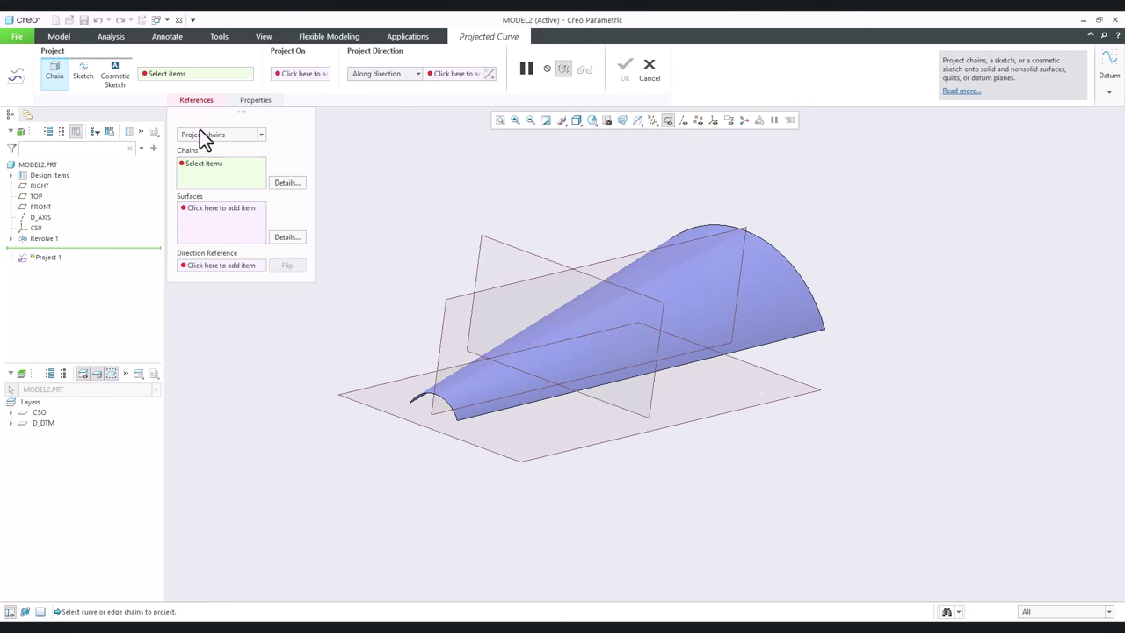
pyautogui.click(201, 133)
pyautogui.click(202, 155)
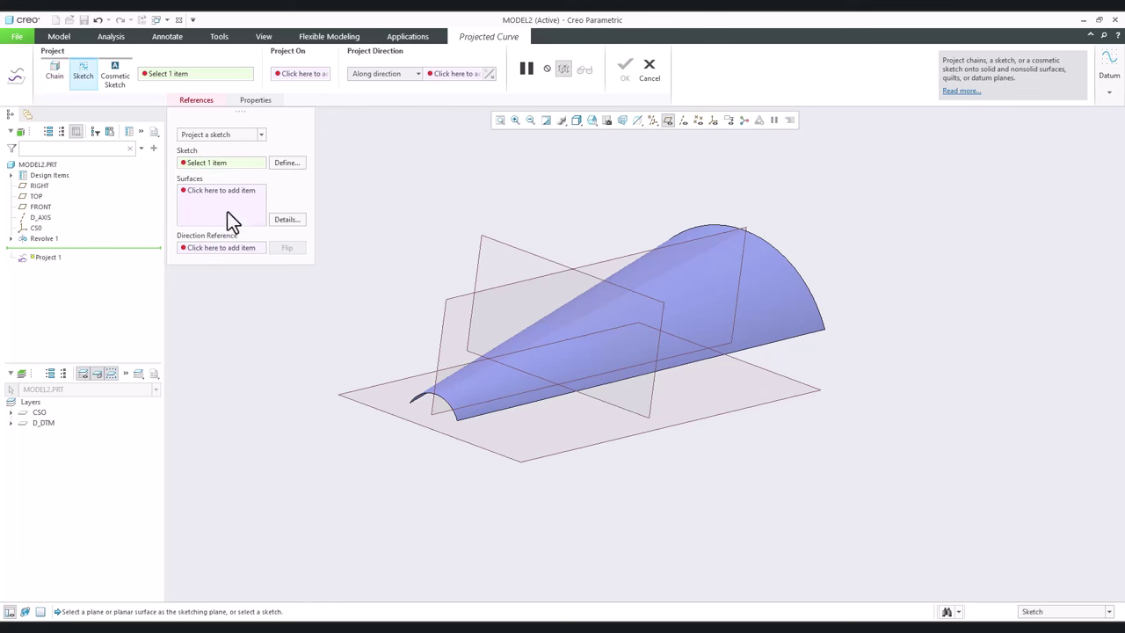
pyautogui.click(281, 164)
pyautogui.click(790, 394)
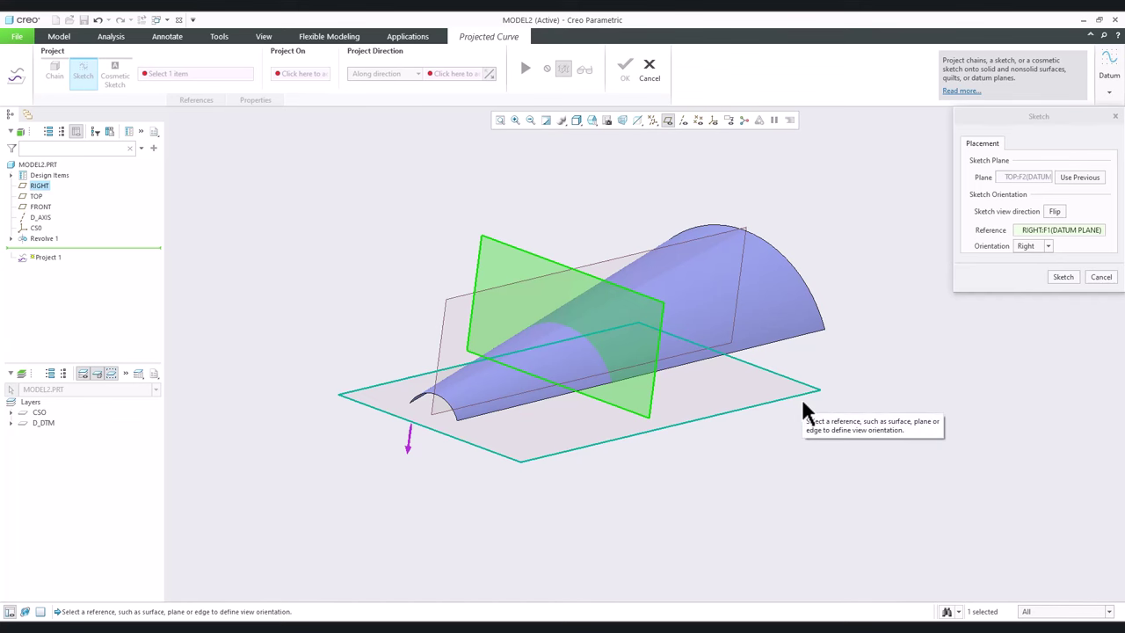
pyautogui.click(1063, 277)
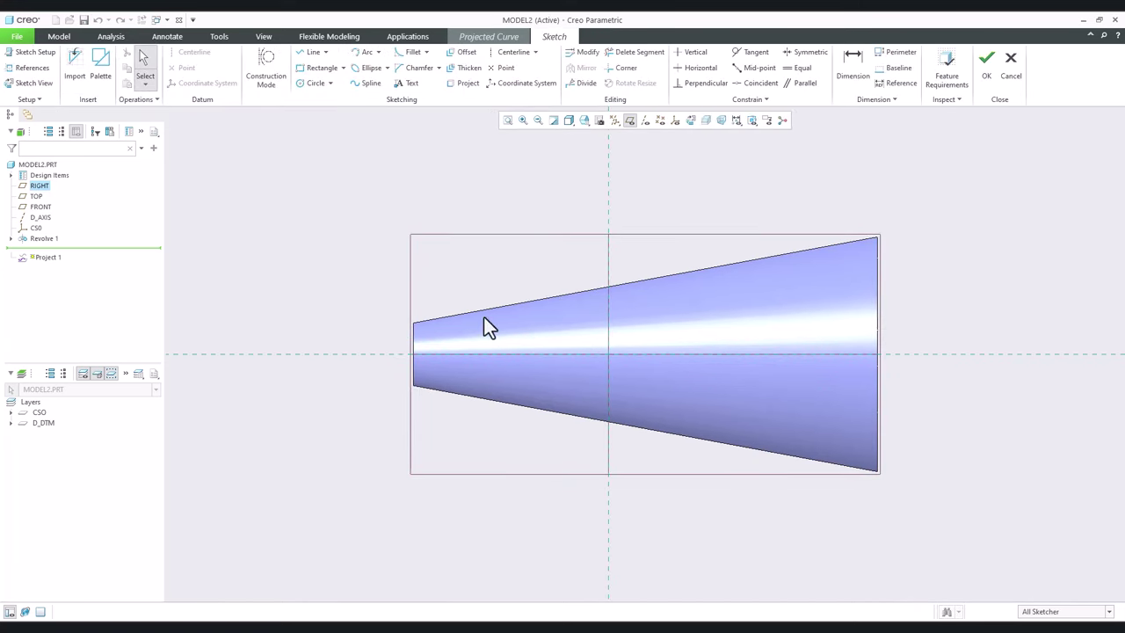
# Step: Sketch a vertical line about 416 long across the cone's narrow end, about 183 from the RIGHT plane
pyautogui.click(311, 53)
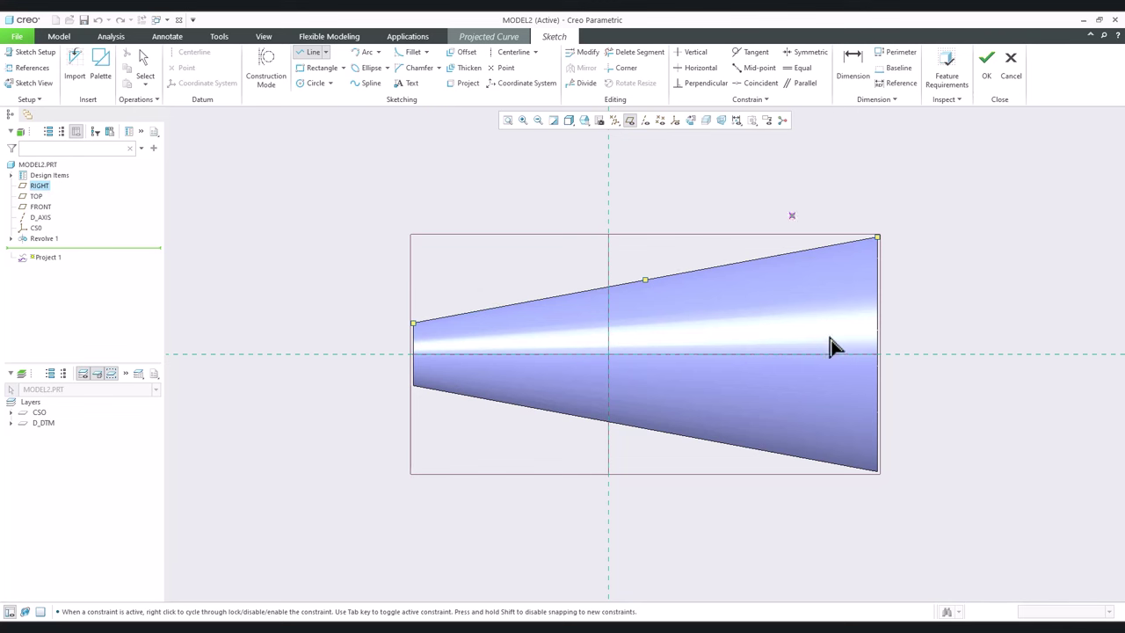
pyautogui.click(446, 179)
pyautogui.click(446, 547)
pyautogui.middleClick(465, 430)
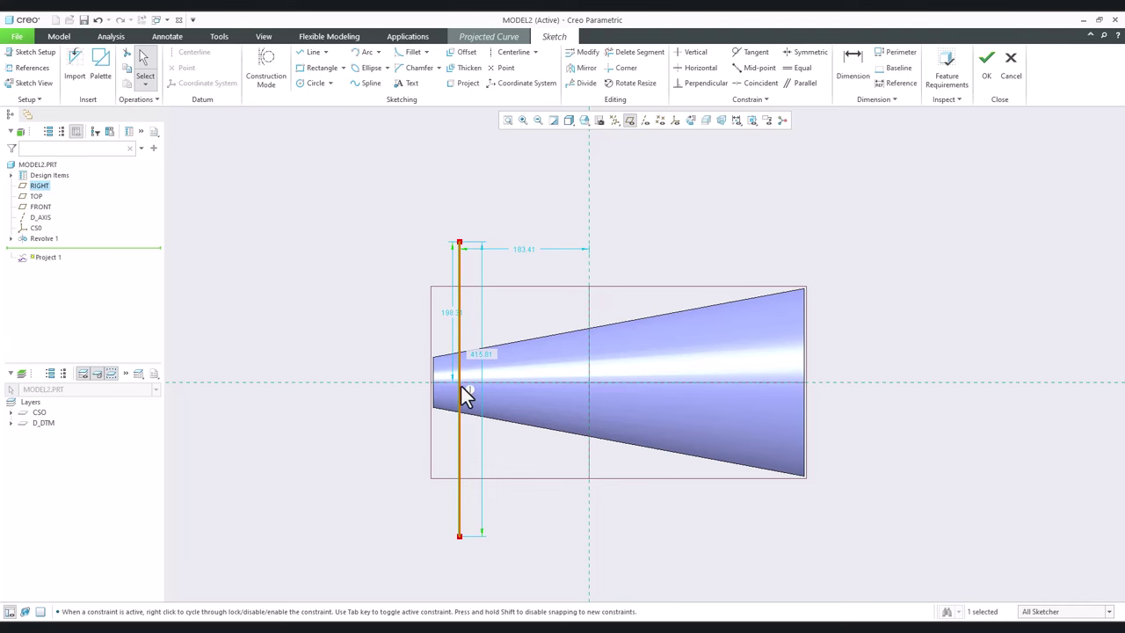
pyautogui.moveTo(466, 359)
pyautogui.mouseDown(button='middle')
pyautogui.moveTo(498, 308)
pyautogui.moveTo(472, 352)
pyautogui.mouseUp(button='middle')
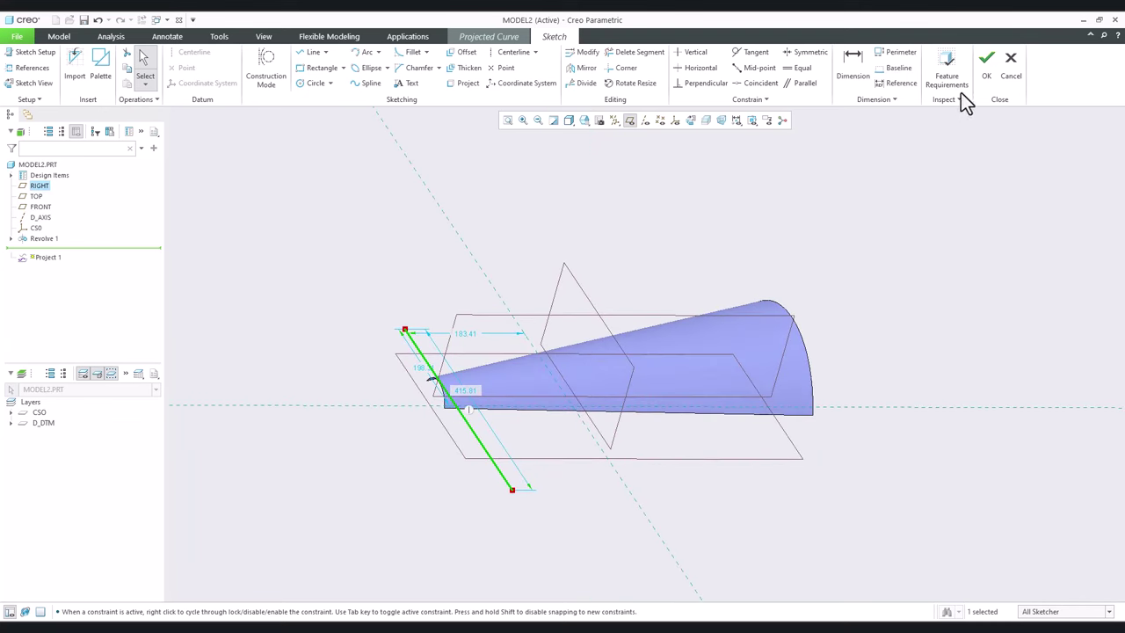
pyautogui.click(986, 68)
# Step: Project the sketched line onto the conical surface in the direction normal to the TOP plane
pyautogui.click(492, 391)
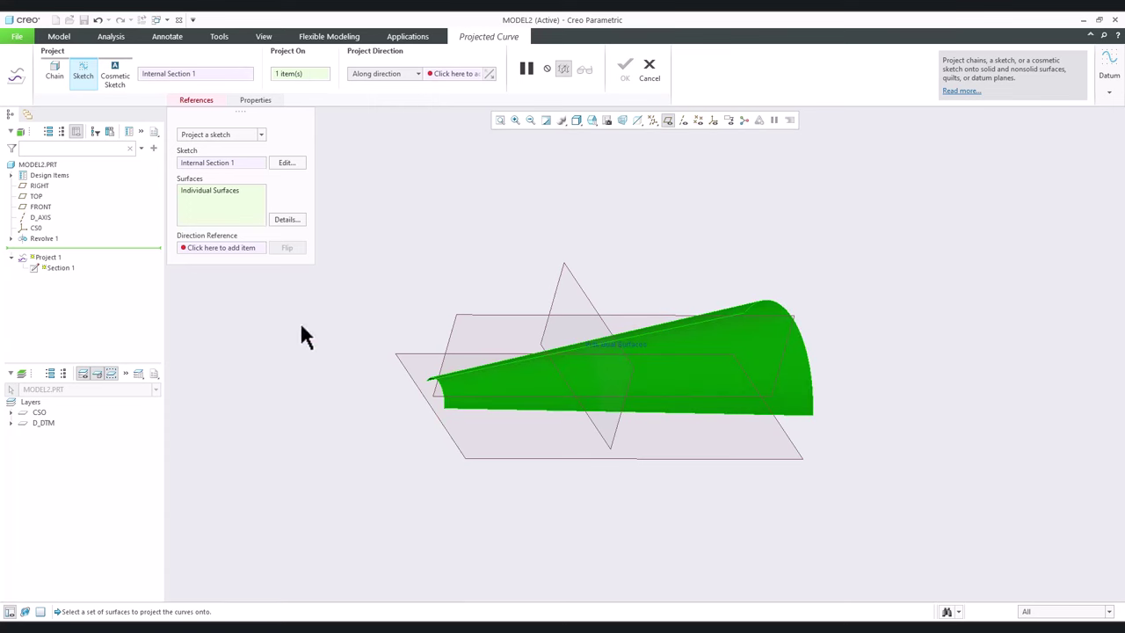
pyautogui.click(221, 247)
pyautogui.click(545, 458)
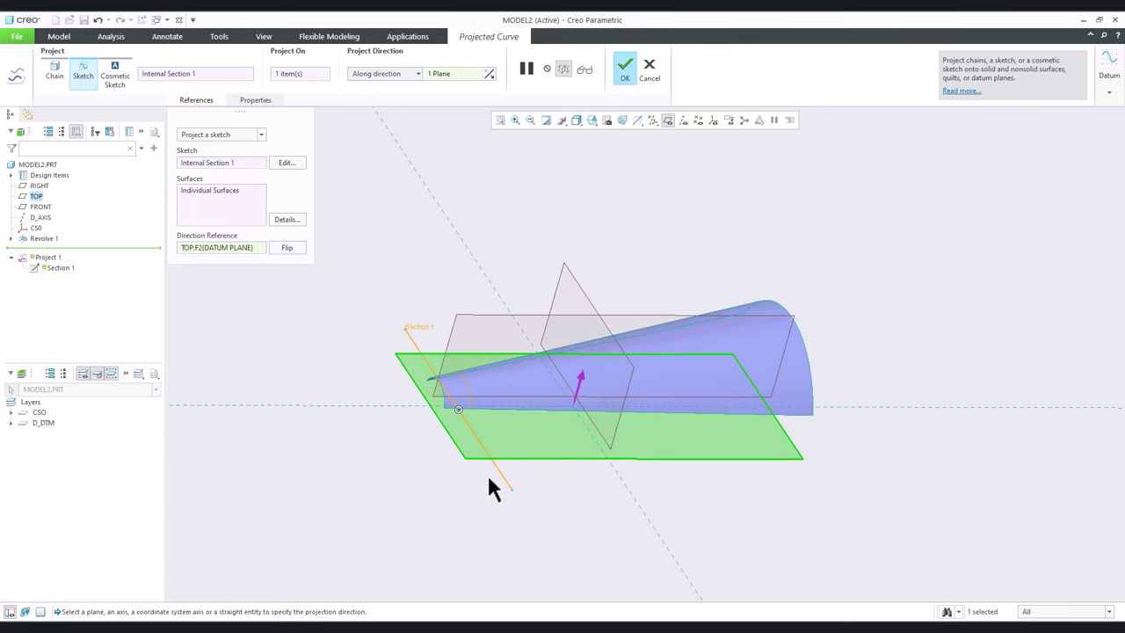
pyautogui.moveTo(487, 478); pyautogui.dragTo(483, 369, button='middle')
pyautogui.click(625, 70)
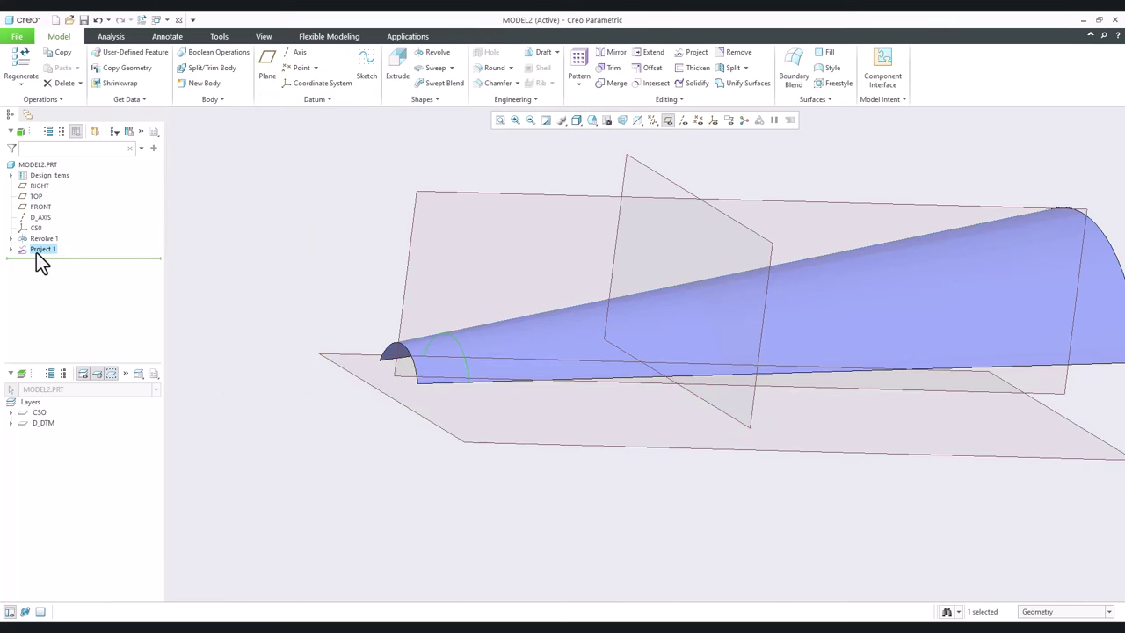
# Step: Pattern the projected curve by its 183.41 distance dimension, with 5 members and an increment of -60, and inspect the curves
pyautogui.click(578, 63)
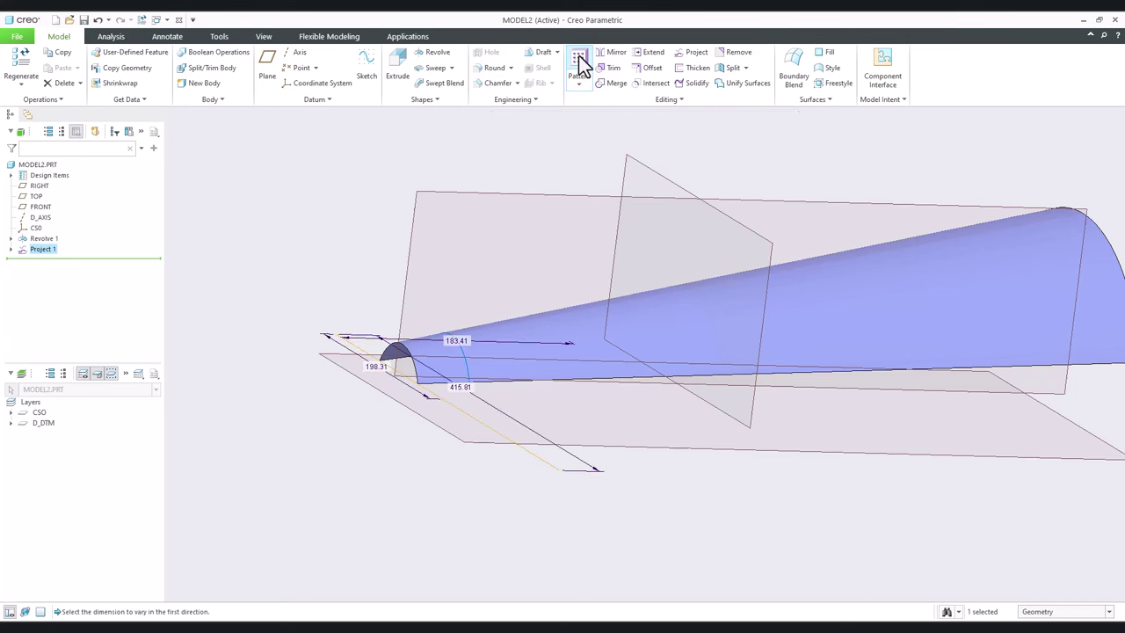
pyautogui.click(457, 341)
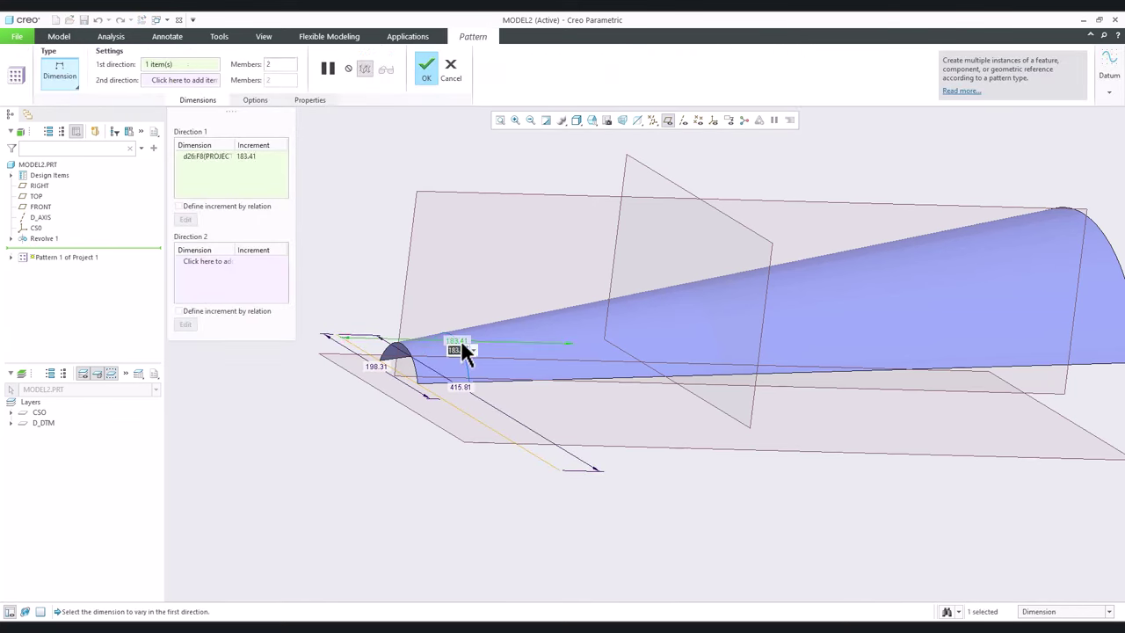
pyautogui.write('-60')
pyautogui.press('Return')
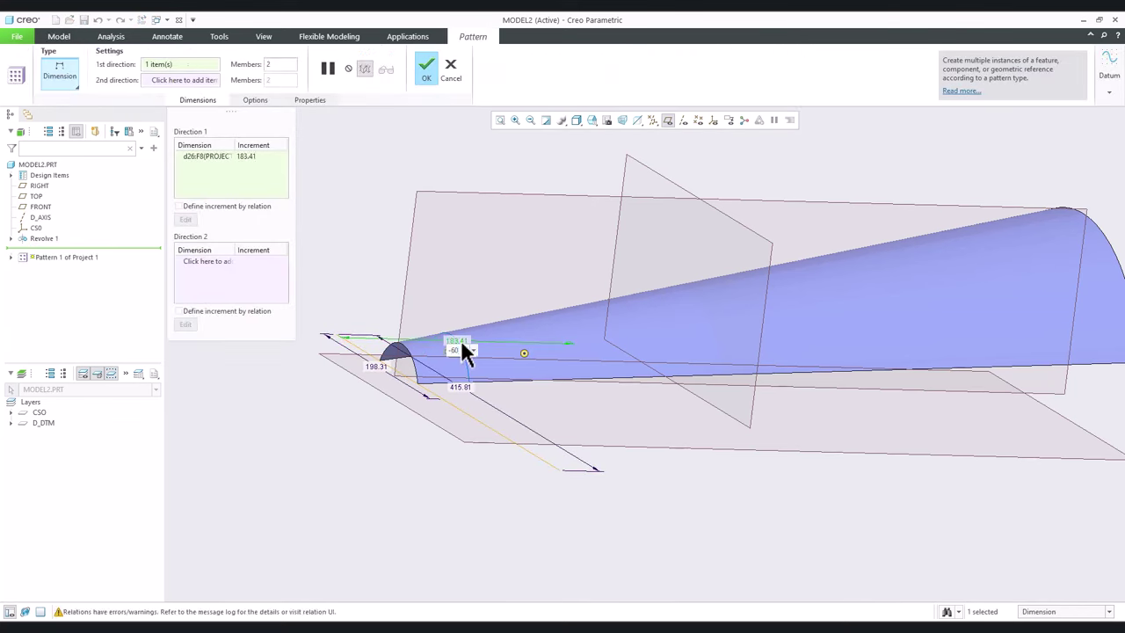
pyautogui.doubleClick(272, 64)
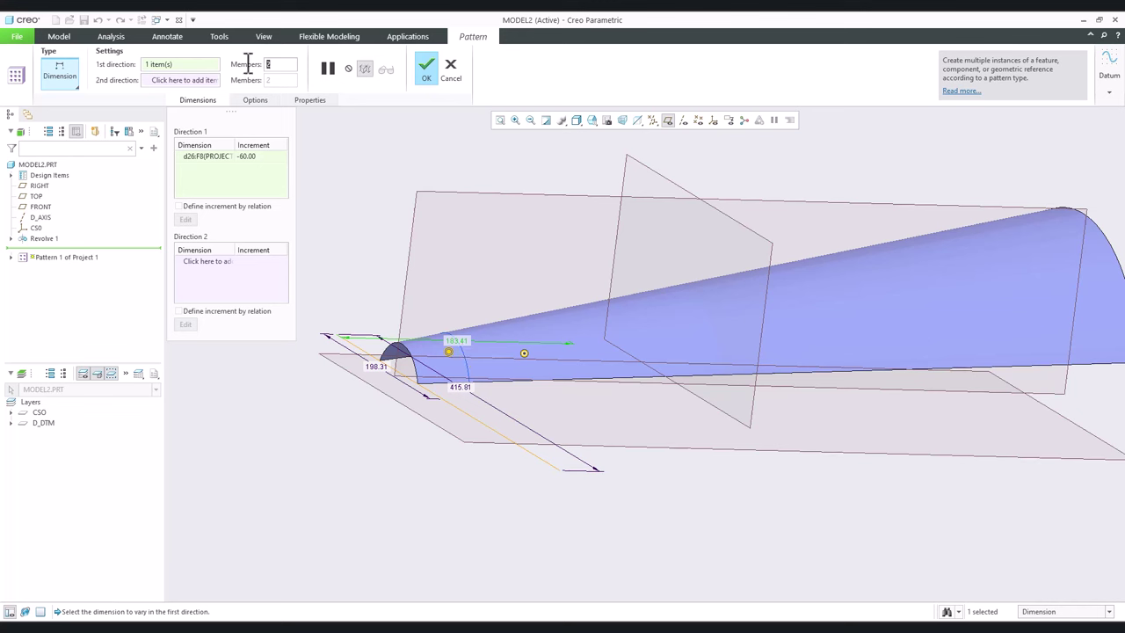
pyautogui.write('5')
pyautogui.press('Return')
pyautogui.click(427, 69)
pyautogui.moveTo(482, 290); pyautogui.dragTo(775, 326, button='middle')
pyautogui.scroll(3, 756, 313)
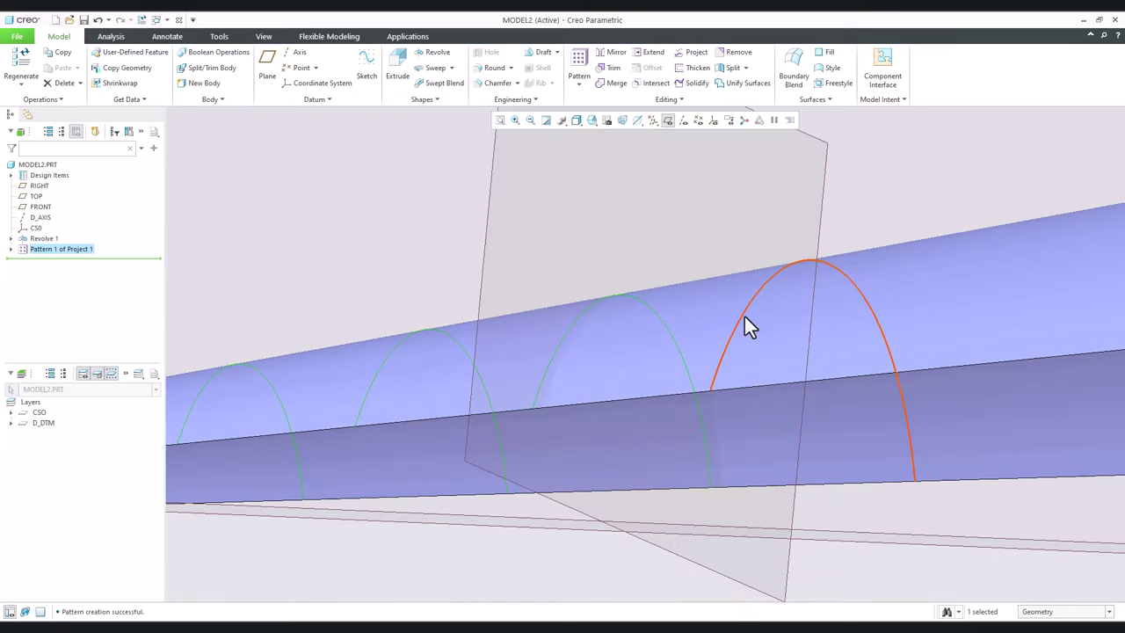
pyautogui.scroll(-5, 745, 316)
pyautogui.moveTo(744, 319)
pyautogui.mouseDown(button='middle')
pyautogui.moveTo(806, 356)
pyautogui.moveTo(698, 407)
pyautogui.moveTo(665, 394)
pyautogui.moveTo(677, 407)
pyautogui.moveTo(638, 421)
pyautogui.mouseUp(button='middle')
# Step: Clear the selection and switch to the open TEST part window
pyautogui.click(451, 277)
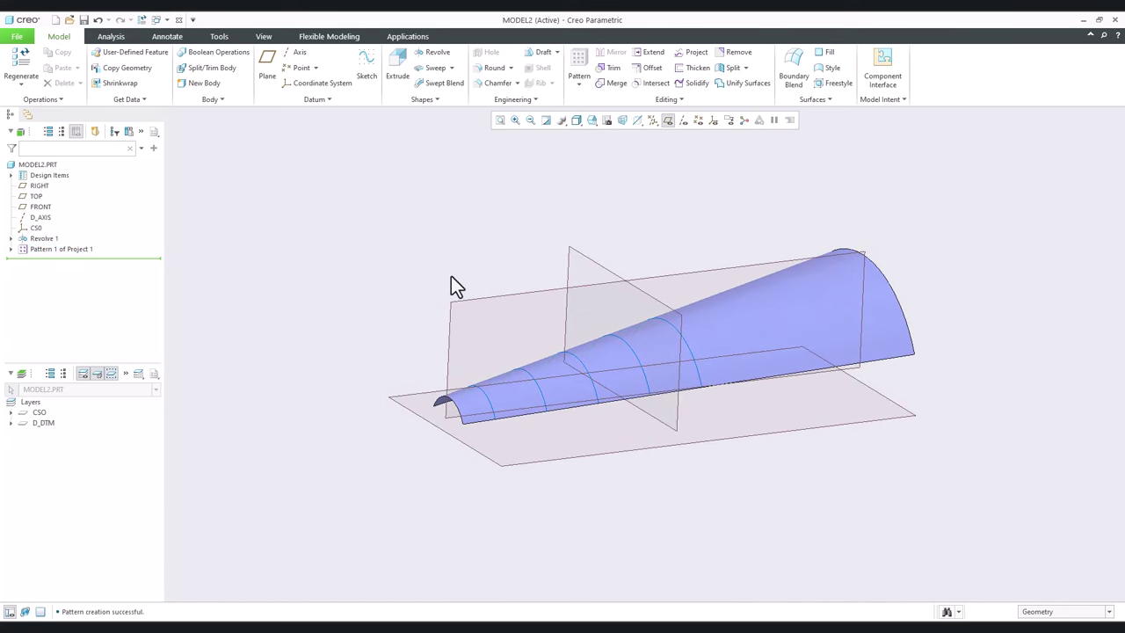
pyautogui.click(156, 19)
pyautogui.click(167, 42)
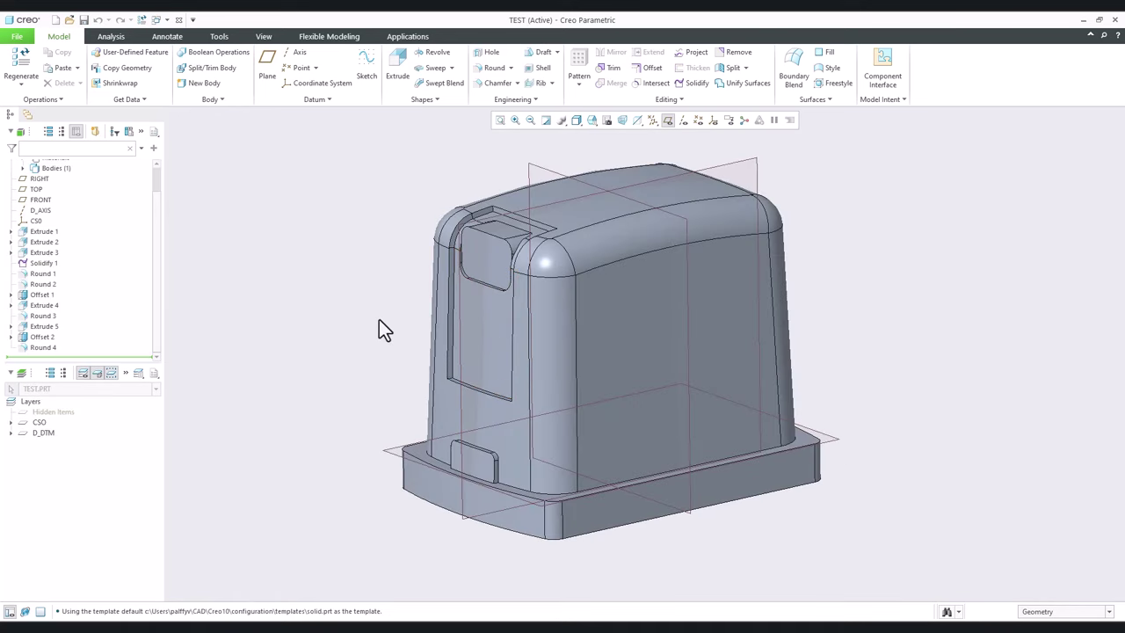
# Step: Select the housing's two long side faces, its top face and the two rounds joining them
pyautogui.click(639, 350)
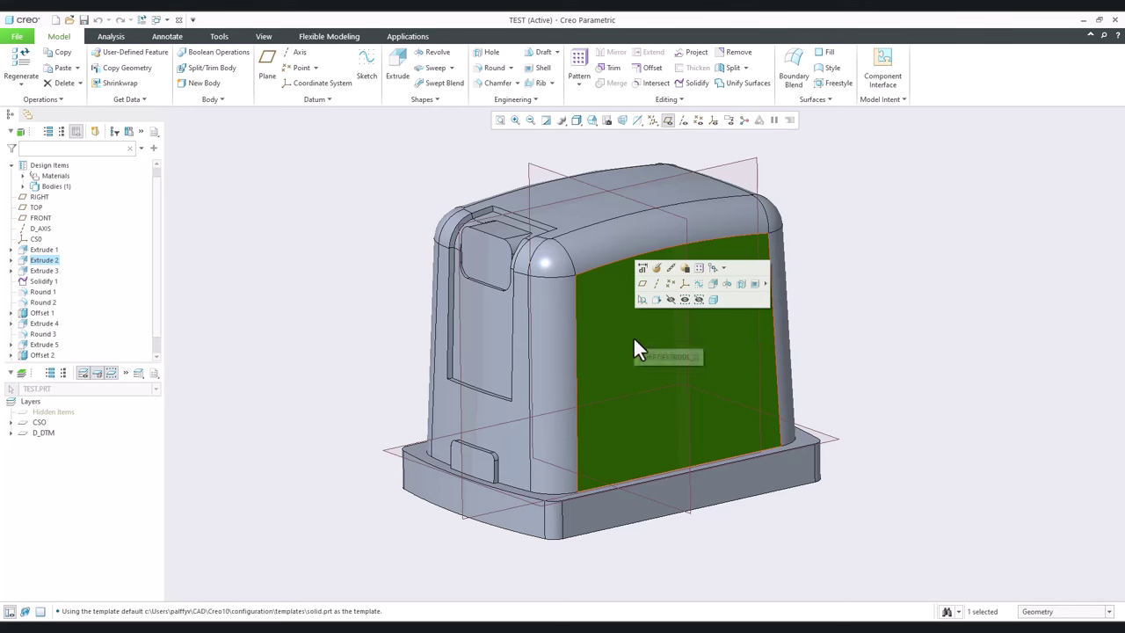
pyautogui.keyDown('ctrl'); pyautogui.click(600, 247); pyautogui.keyUp('ctrl')
pyautogui.keyDown('ctrl'); pyautogui.click(587, 220); pyautogui.keyUp('ctrl')
pyautogui.moveTo(619, 252); pyautogui.dragTo(572, 252, button='middle')
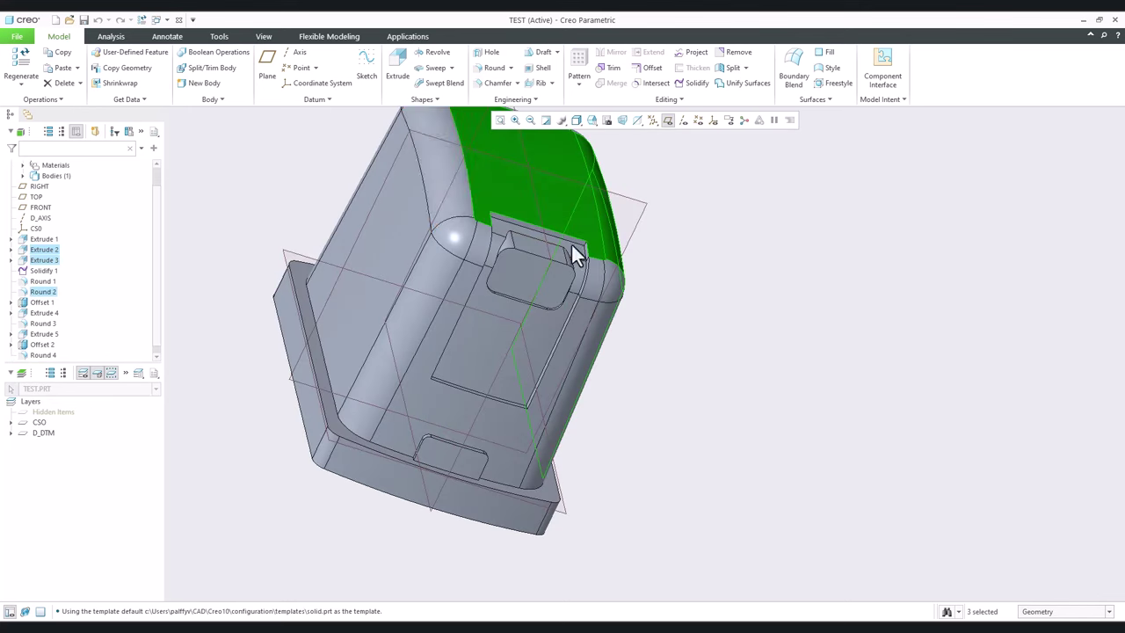
pyautogui.keyDown('ctrl'); pyautogui.click(396, 228); pyautogui.keyUp('ctrl')
pyautogui.keyDown('ctrl'); pyautogui.click(587, 427); pyautogui.keyUp('ctrl')
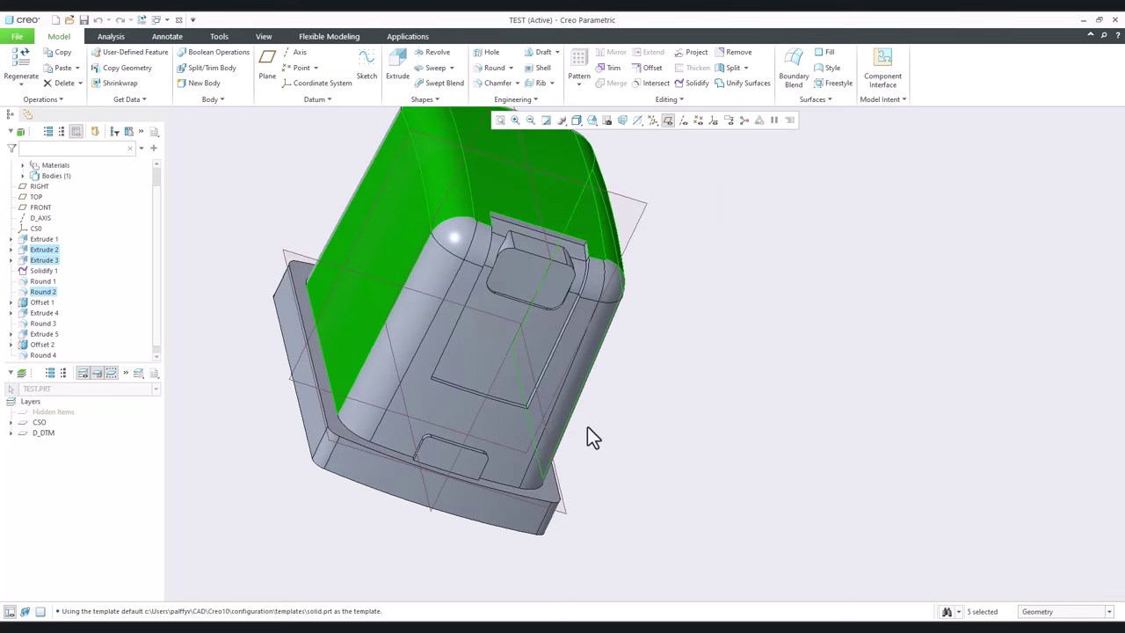
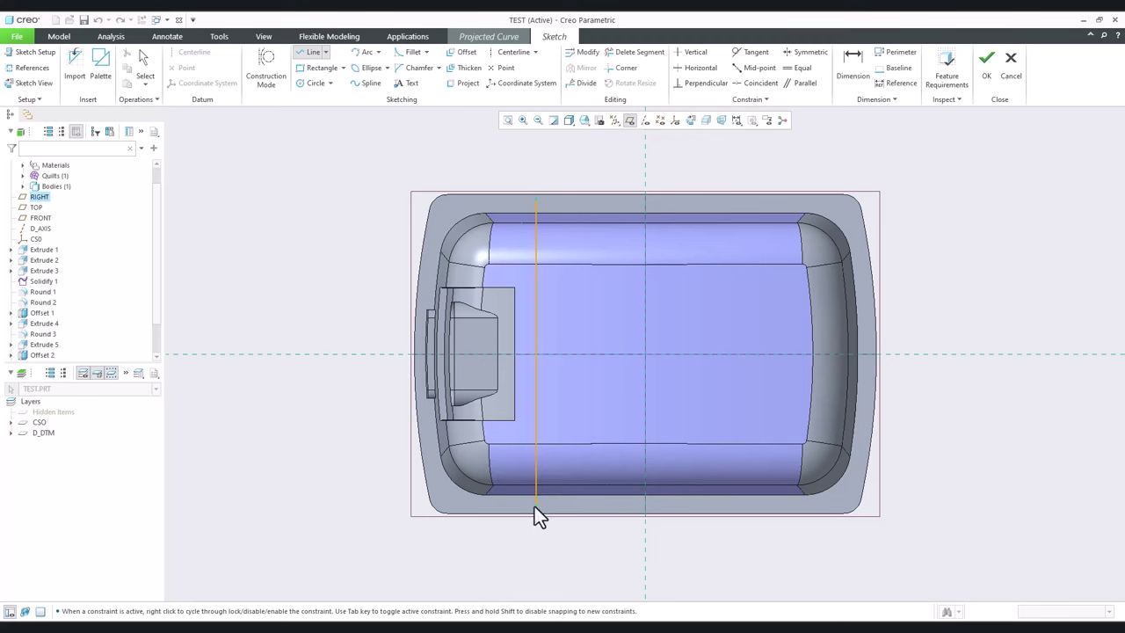
# Step: Sketch a vertical line about 576 long across the housing, about 206 from the RIGHT plane, and finish the sketch
pyautogui.click(536, 506)
pyautogui.middleClick(567, 508)
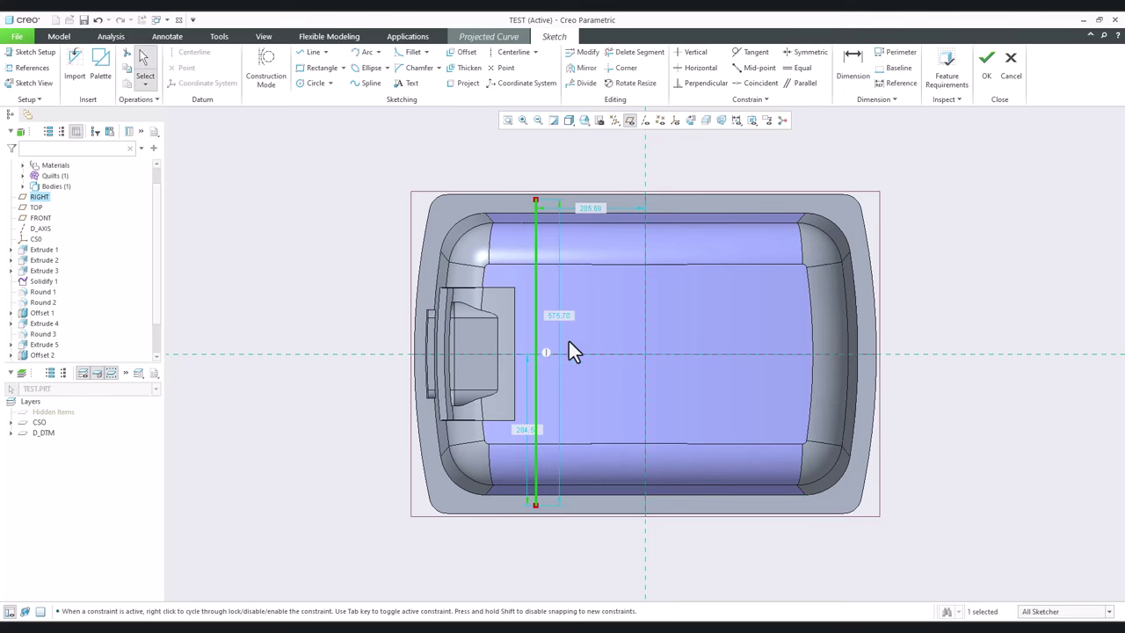
pyautogui.click(986, 61)
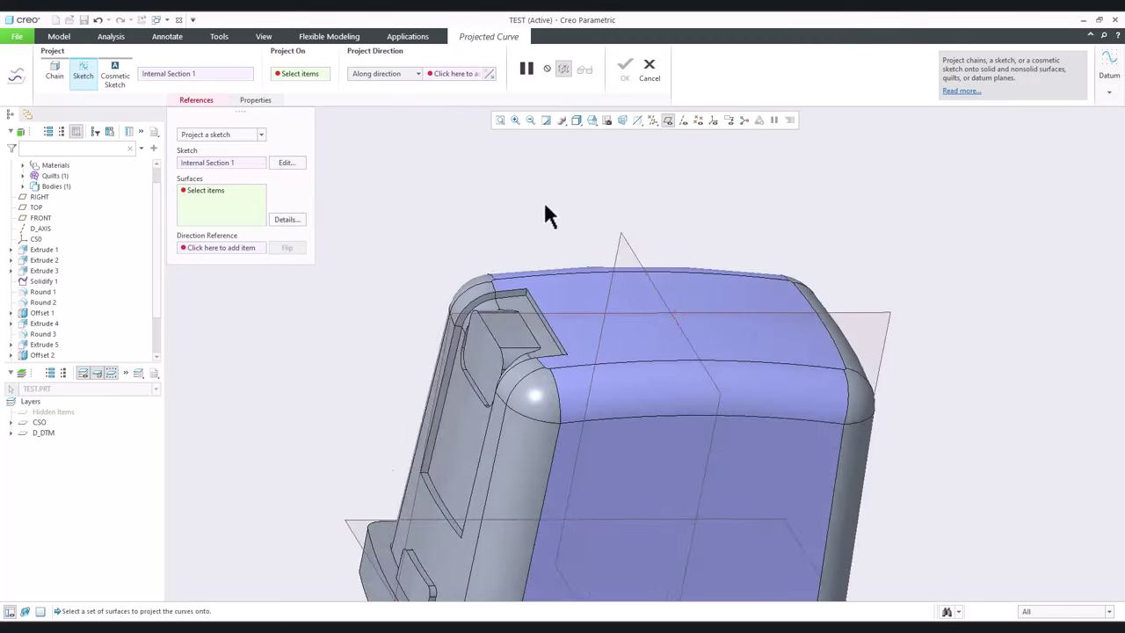
# Step: Project the sketched line onto the copied housing surfaces, using the base flange's upper face as direction reference
pyautogui.click(204, 191)
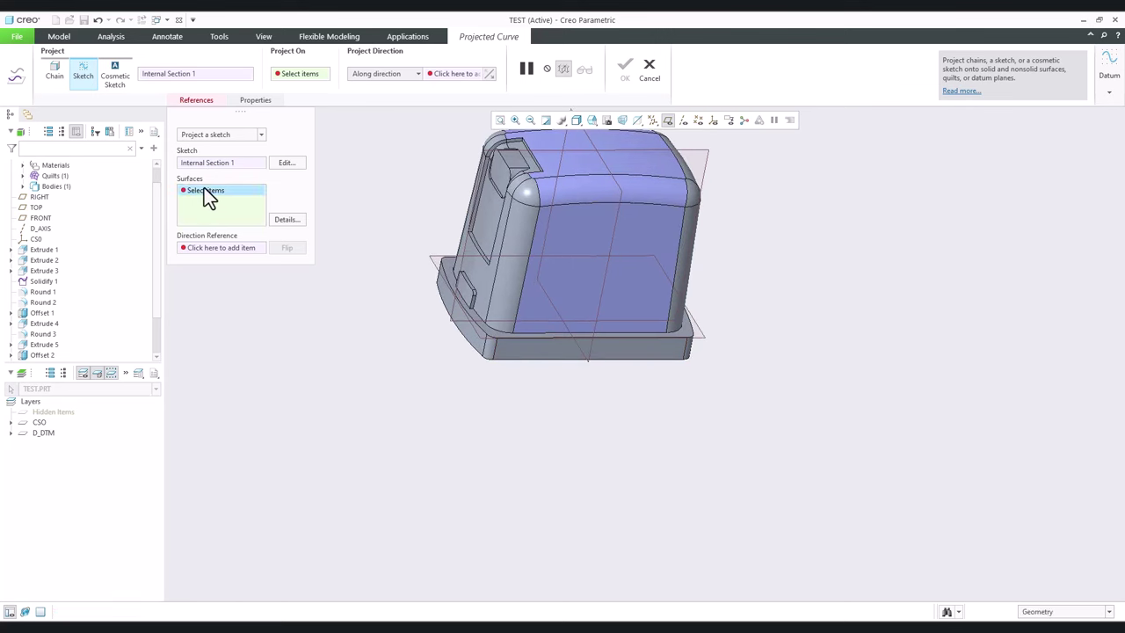
pyautogui.click(573, 281)
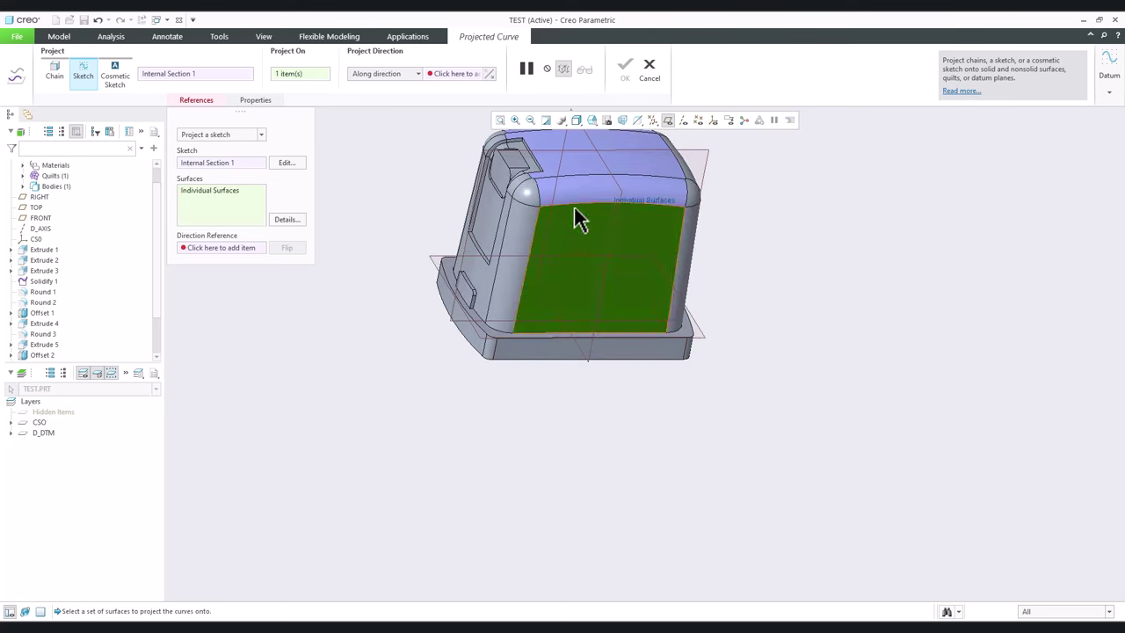
pyautogui.moveTo(578, 219); pyautogui.dragTo(502, 199, button='middle')
pyautogui.scroll(-3, 553, 301)
pyautogui.moveTo(553, 301); pyautogui.dragTo(498, 254, button='middle')
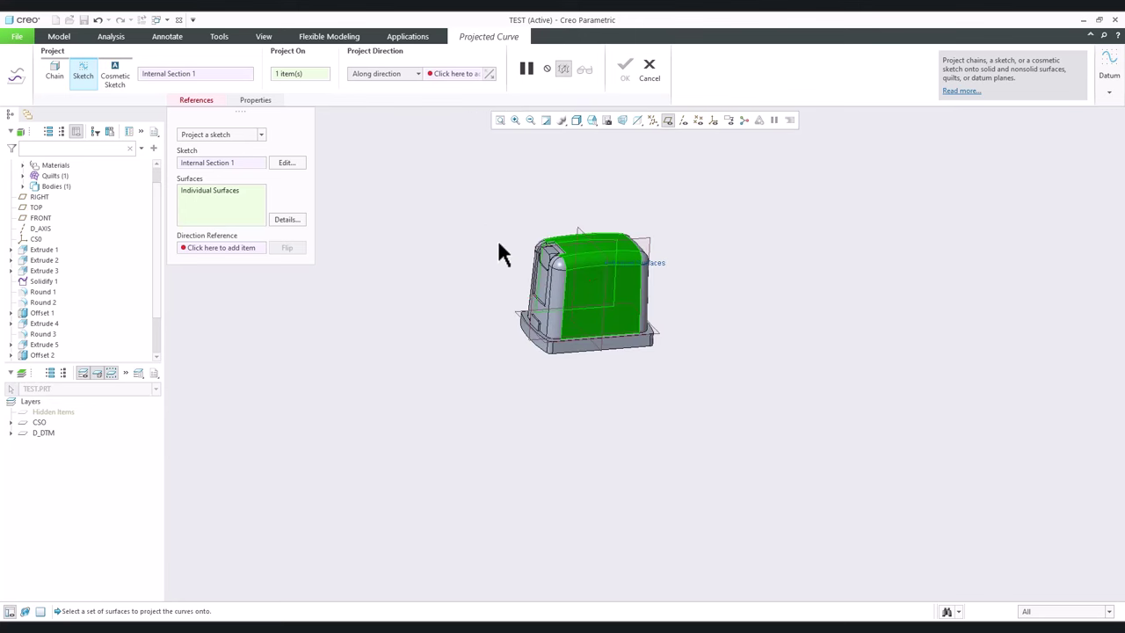
pyautogui.scroll(2, 498, 254)
pyautogui.click(227, 248)
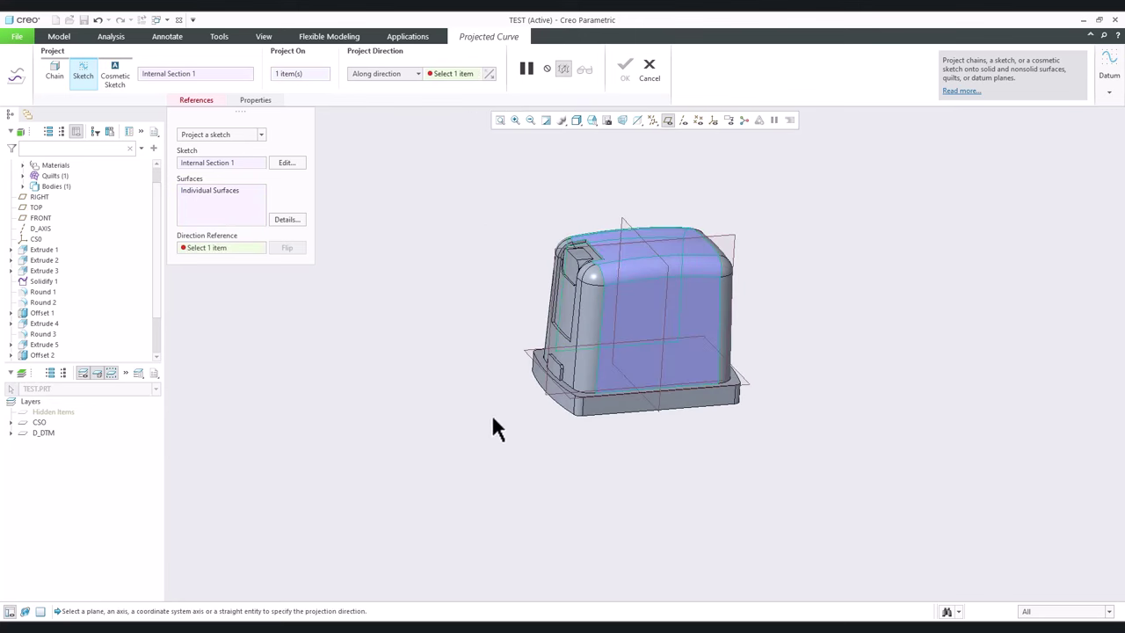
pyautogui.scroll(3, 624, 387)
pyautogui.click(612, 380)
pyautogui.scroll(-3, 418, 407)
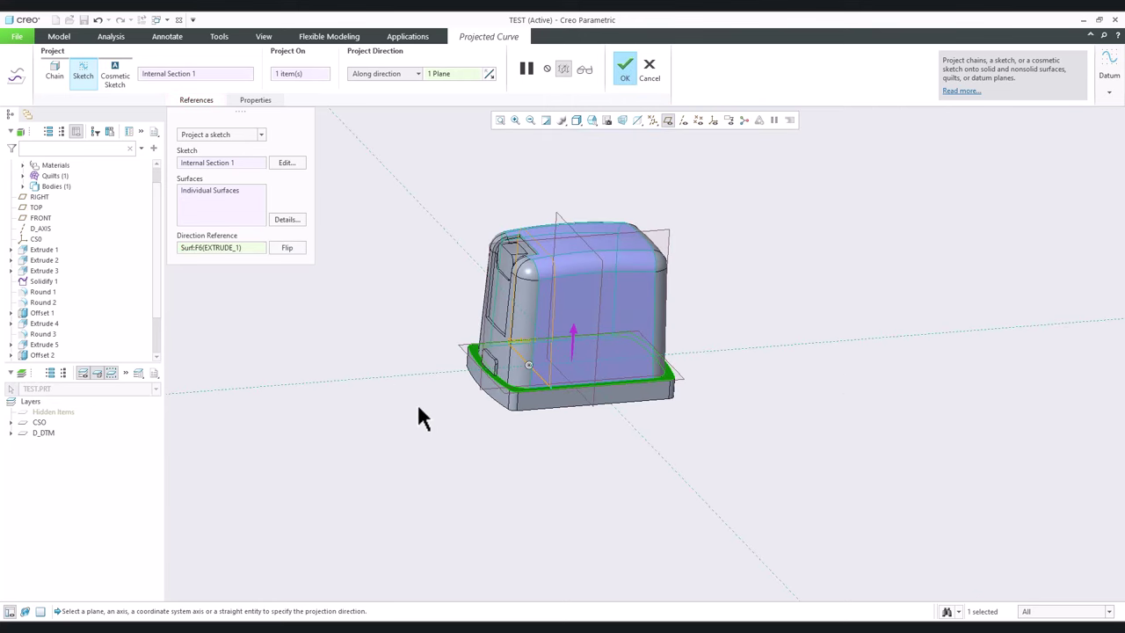
pyautogui.middleClick(391, 338)
# Step: Start a dimension pattern of the projected curve, varying its distance from the RIGHT plane with an increment of -60
pyautogui.scroll(3, 490, 277)
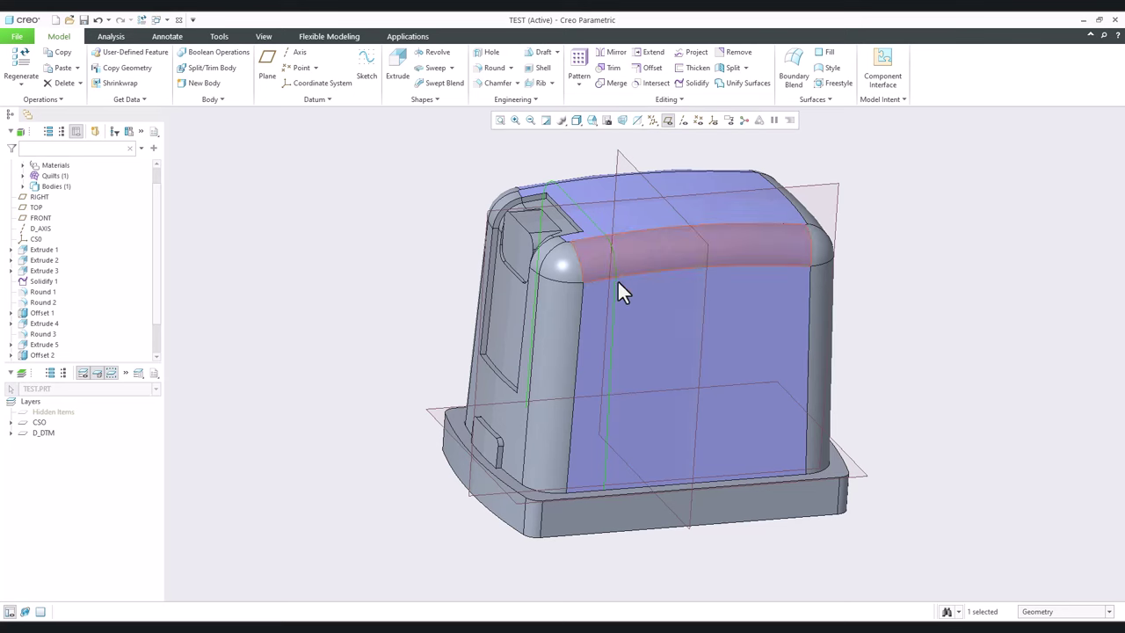
pyautogui.moveTo(603, 276); pyautogui.dragTo(654, 273, button='middle')
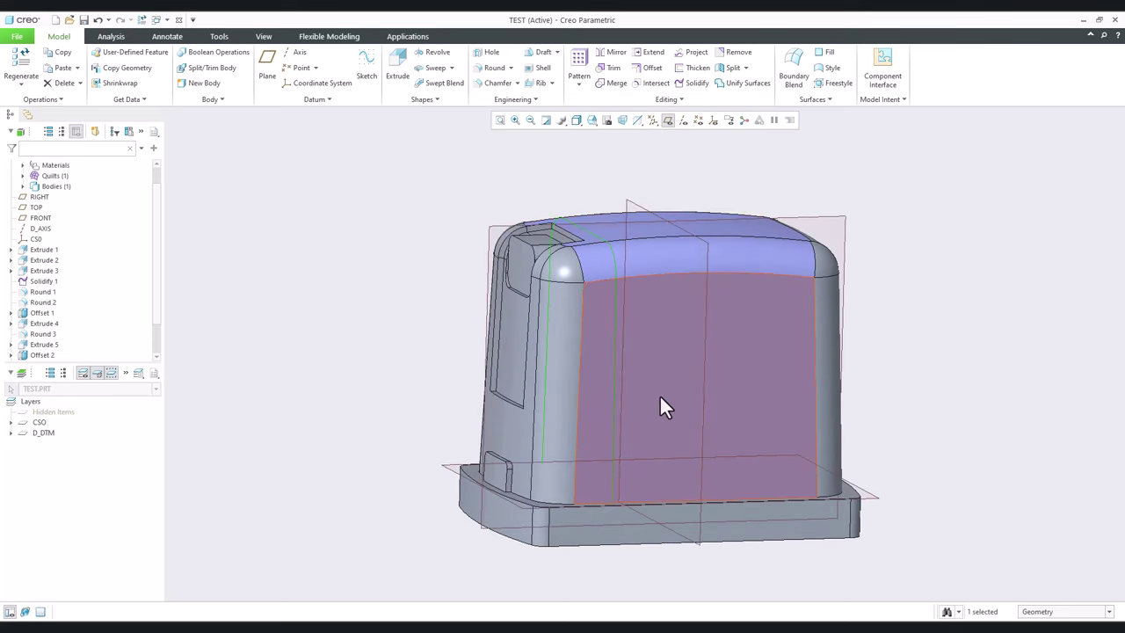
pyautogui.scroll(-1, 58, 341)
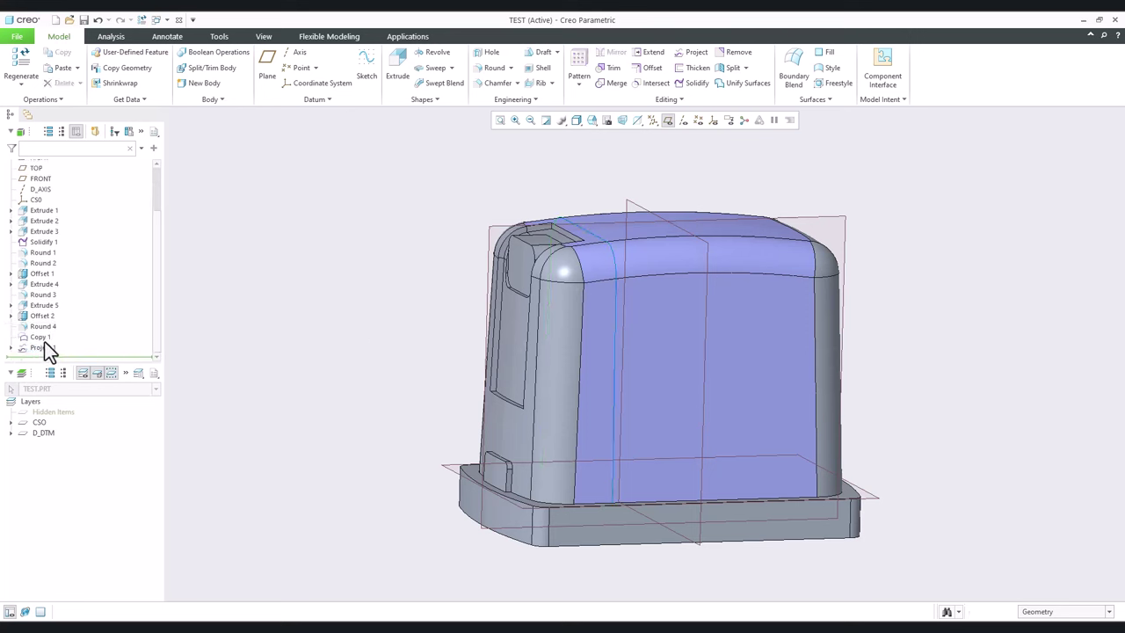
pyautogui.click(44, 347)
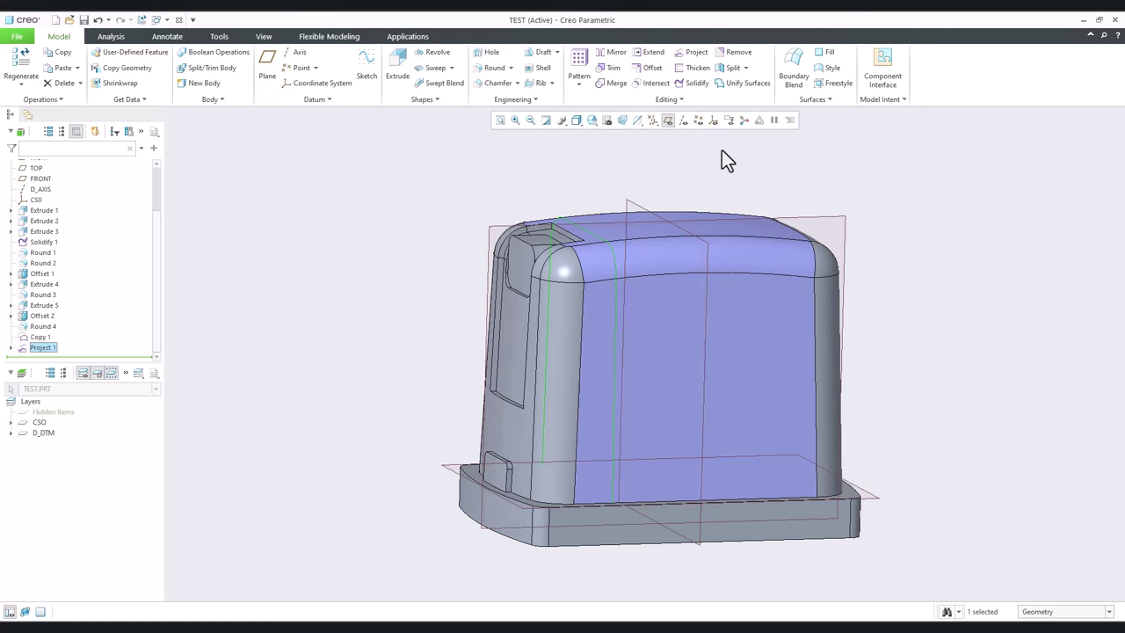
pyautogui.click(580, 57)
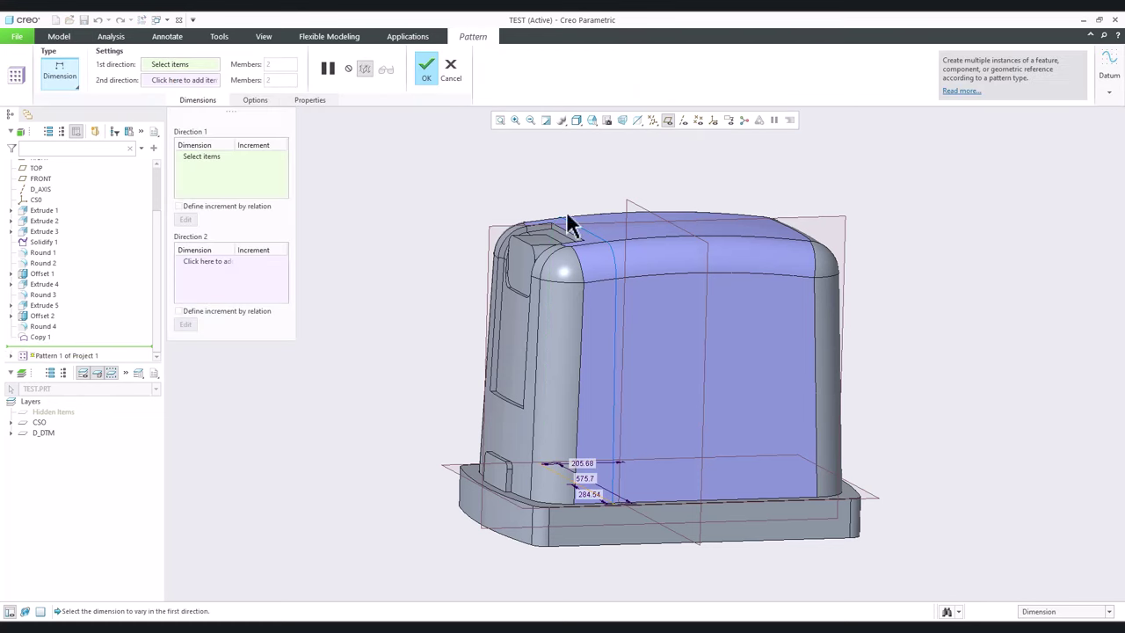
pyautogui.click(584, 472)
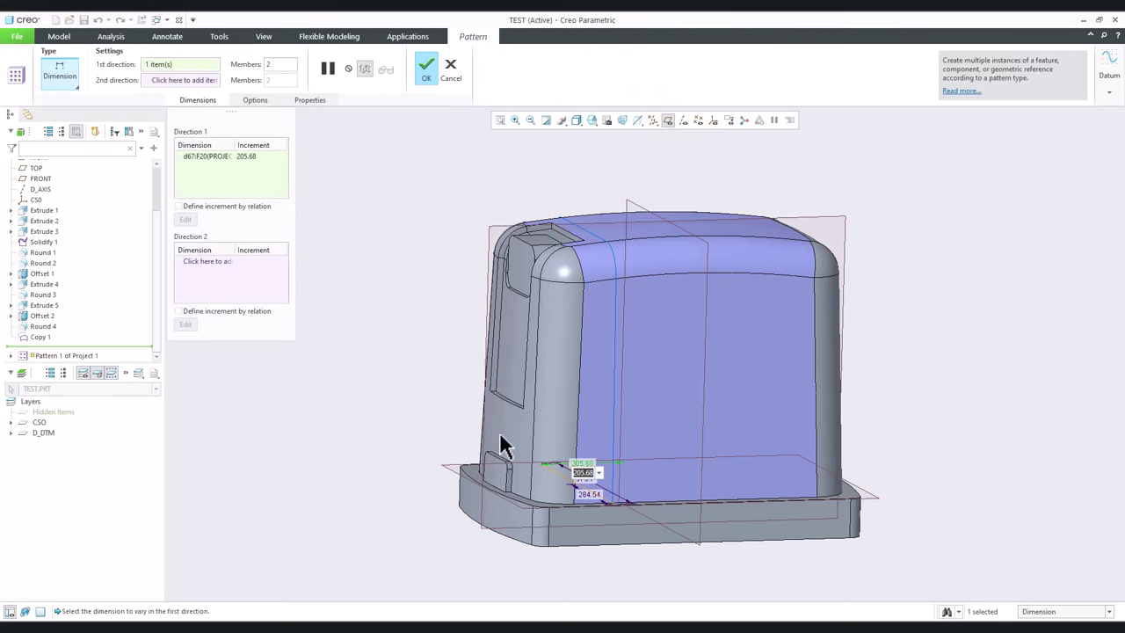
pyautogui.write('-60')
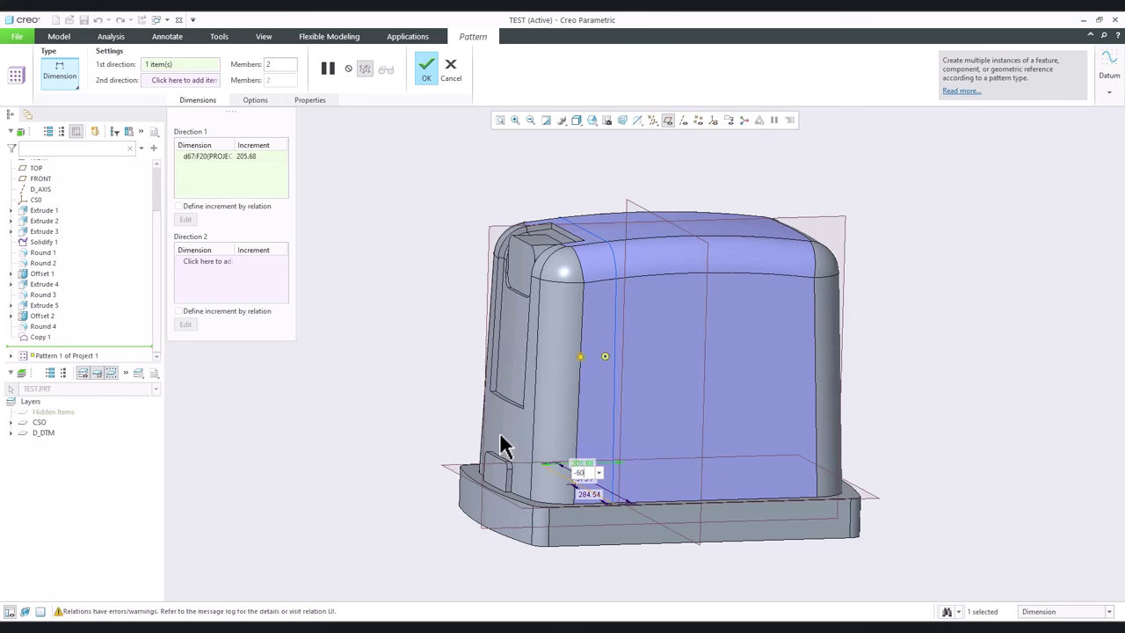
pyautogui.press('Return')
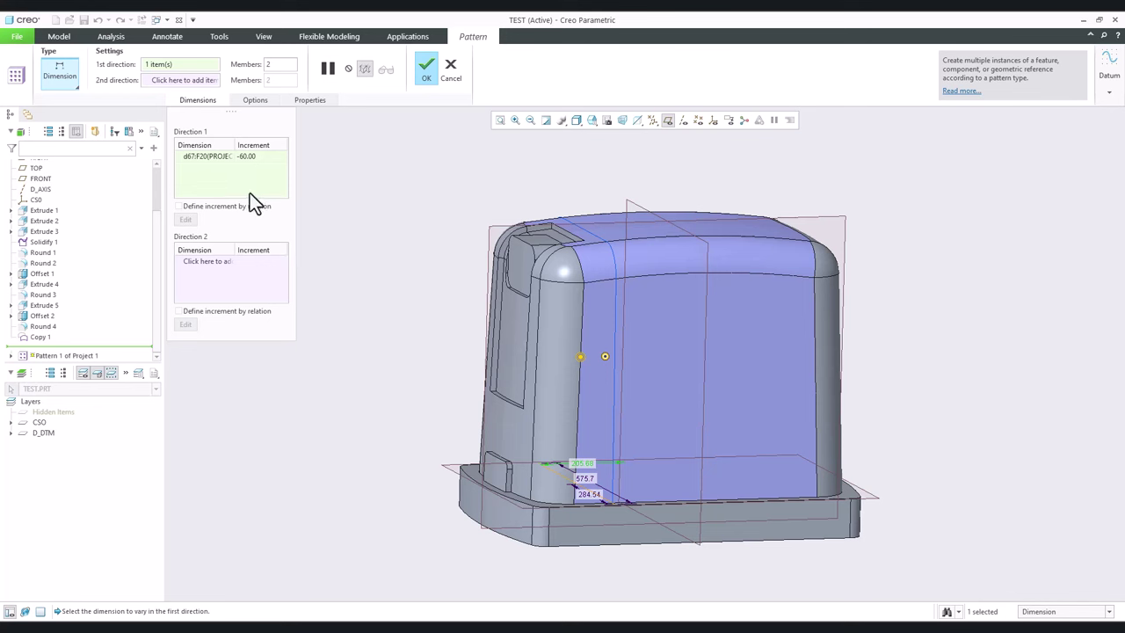
# Step: Set the curve pattern to 8 members and complete it
pyautogui.doubleClick(281, 64)
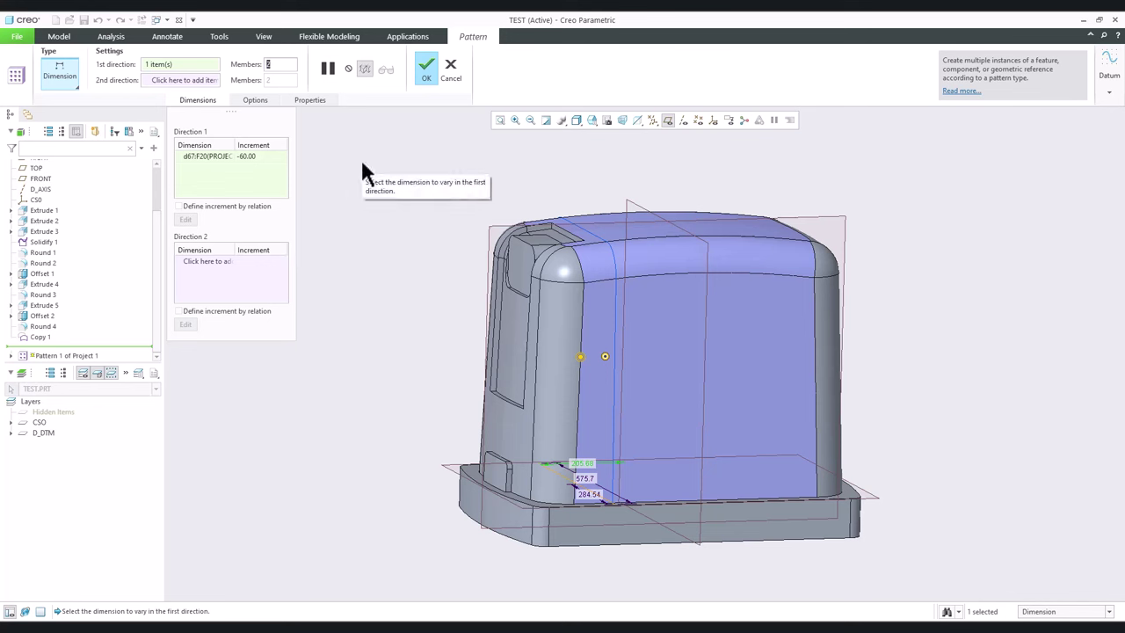
pyautogui.write('8')
pyautogui.press('Return')
pyautogui.moveTo(642, 344); pyautogui.dragTo(615, 339, button='middle')
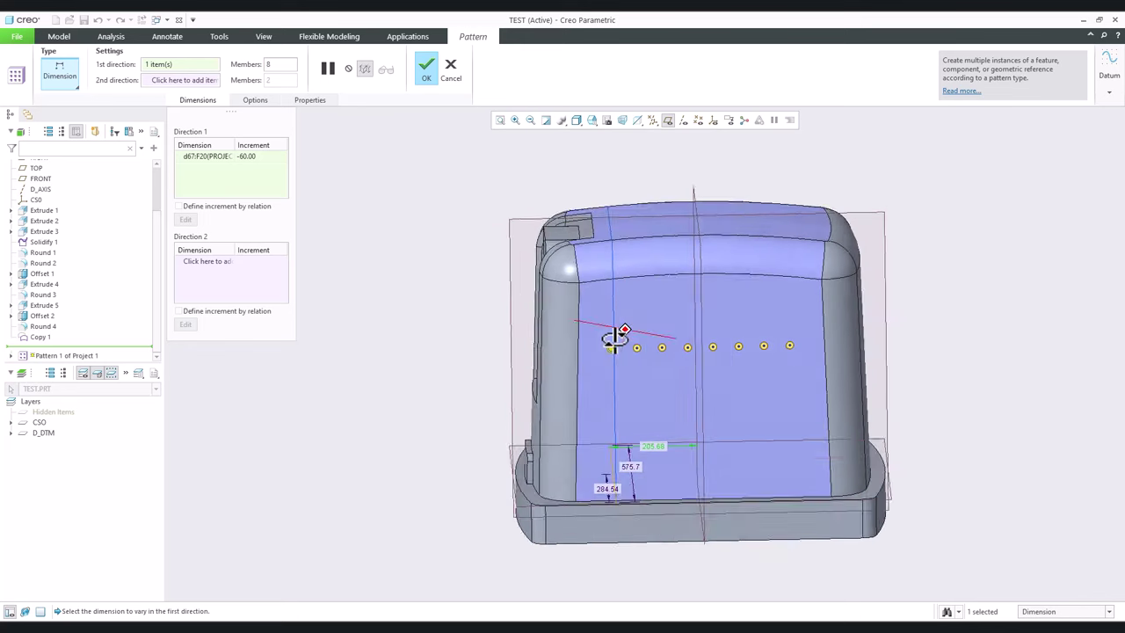
pyautogui.middleClick(667, 295)
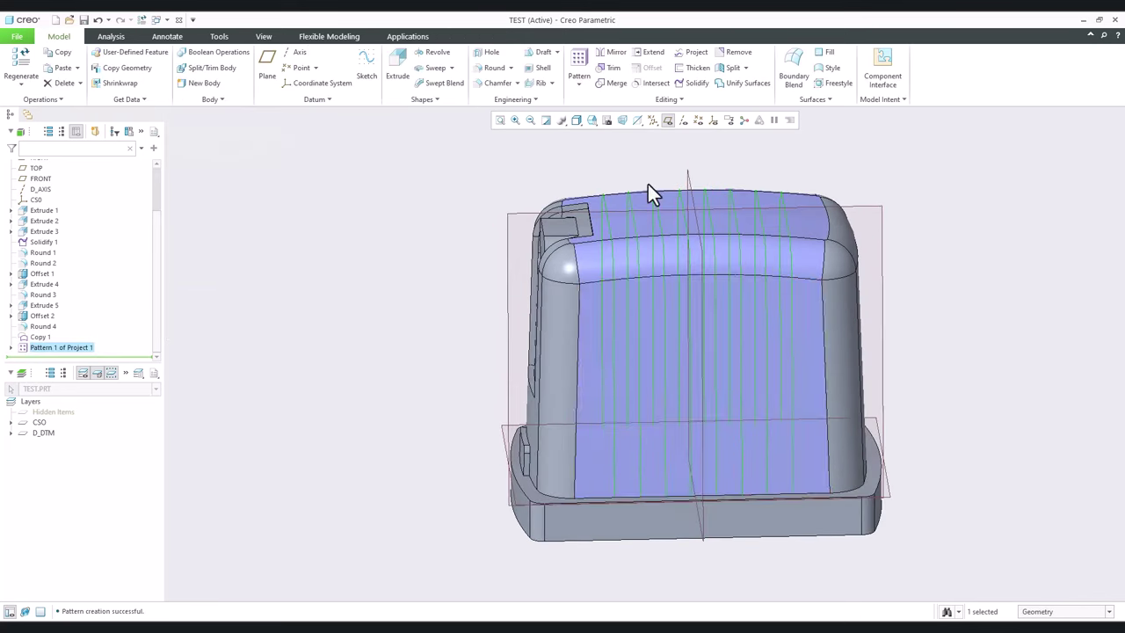
# Step: Examine how the patterned curves follow the housing's top face, rounds and sides, and clear the selection
pyautogui.scroll(5, 615, 216)
pyautogui.scroll(3, 492, 248)
pyautogui.scroll(-2, 500, 252)
pyautogui.moveTo(500, 251)
pyautogui.mouseDown(button='middle')
pyautogui.moveTo(522, 221)
pyautogui.moveTo(545, 244)
pyautogui.moveTo(494, 232)
pyautogui.mouseUp(button='middle')
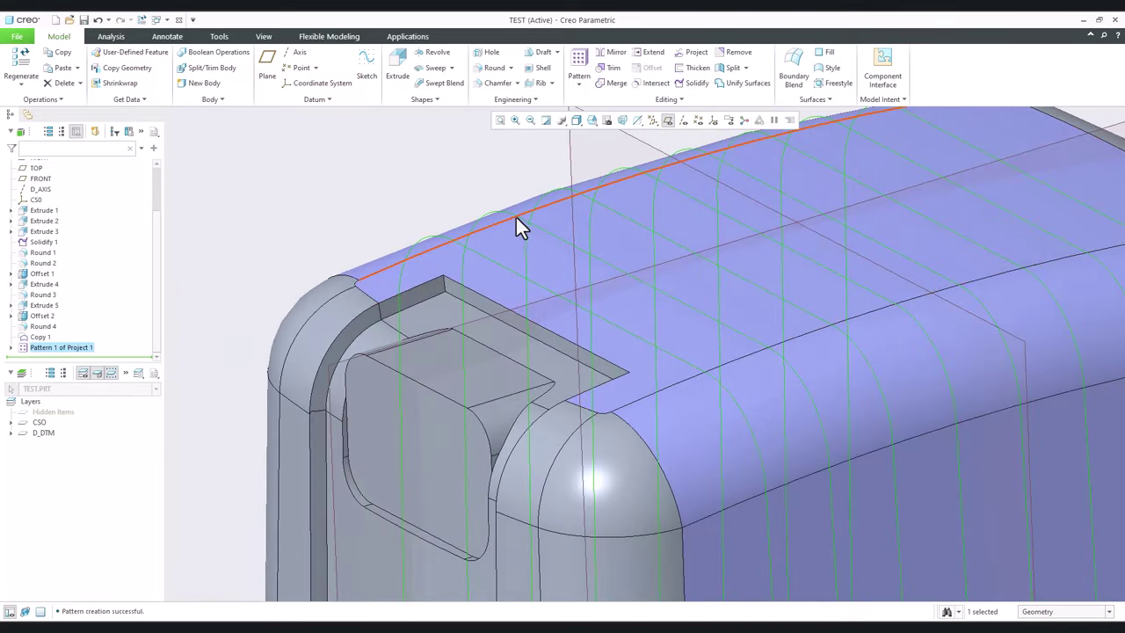
pyautogui.scroll(-3, 519, 219)
pyautogui.click(526, 219)
pyautogui.scroll(-5, 532, 237)
pyautogui.scroll(3, 597, 246)
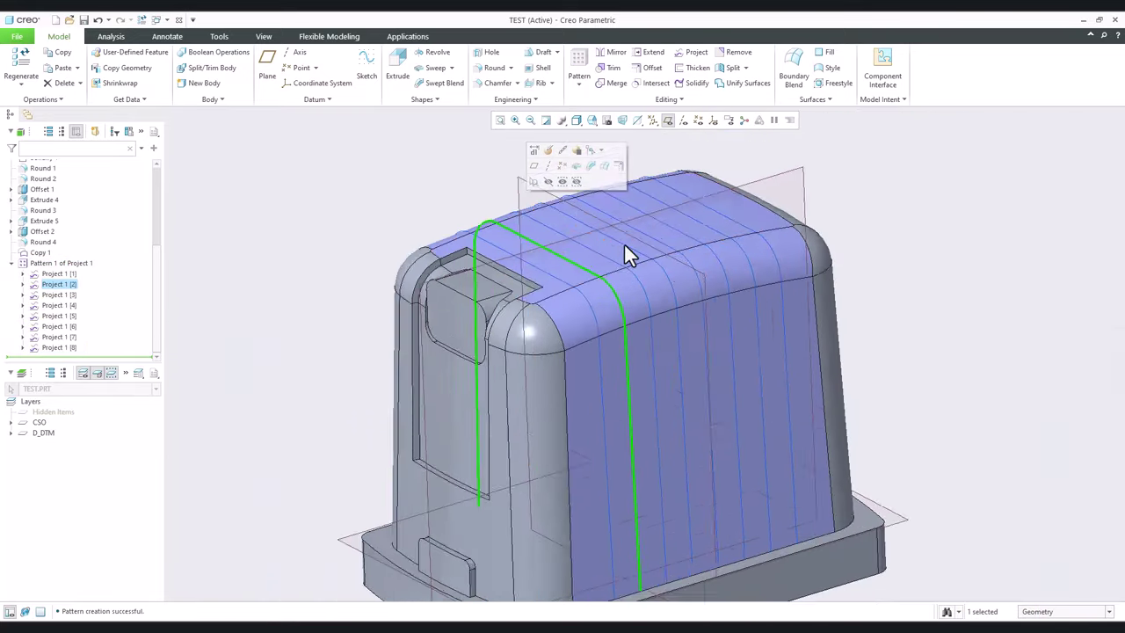
pyautogui.scroll(3, 515, 198)
pyautogui.click(515, 187)
pyautogui.moveTo(503, 204); pyautogui.dragTo(535, 224, button='middle')
pyautogui.scroll(-4, 535, 224)
pyautogui.click(391, 191)
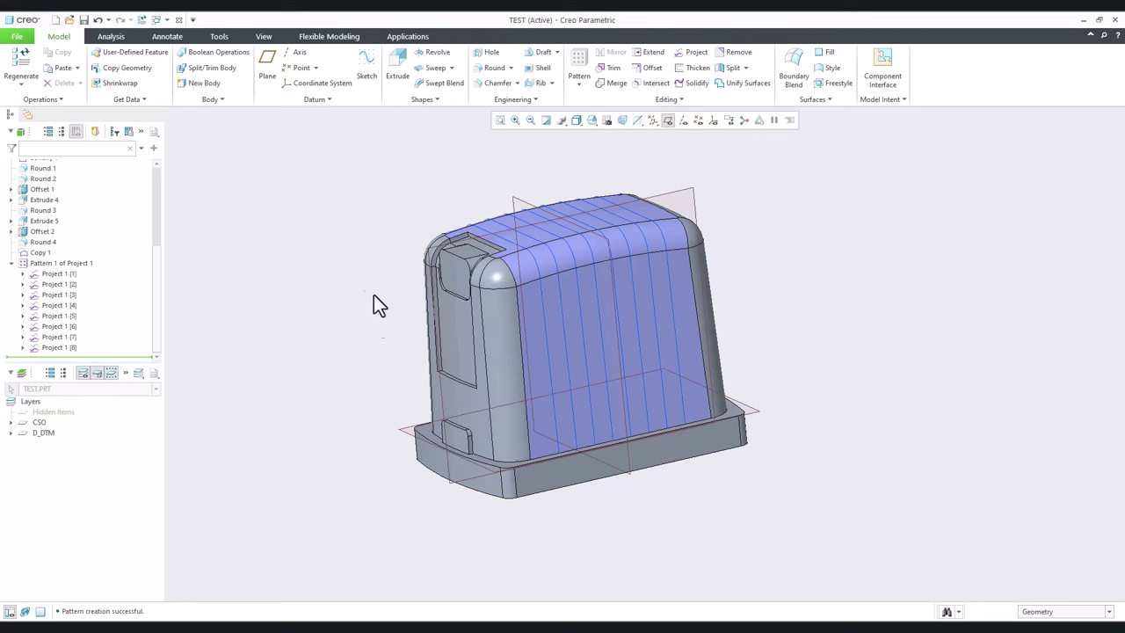
# Step: Start a solid sweep along the first patterned curve, nearest the latch recess, and open its section sketch
pyautogui.click(429, 69)
pyautogui.click(554, 430)
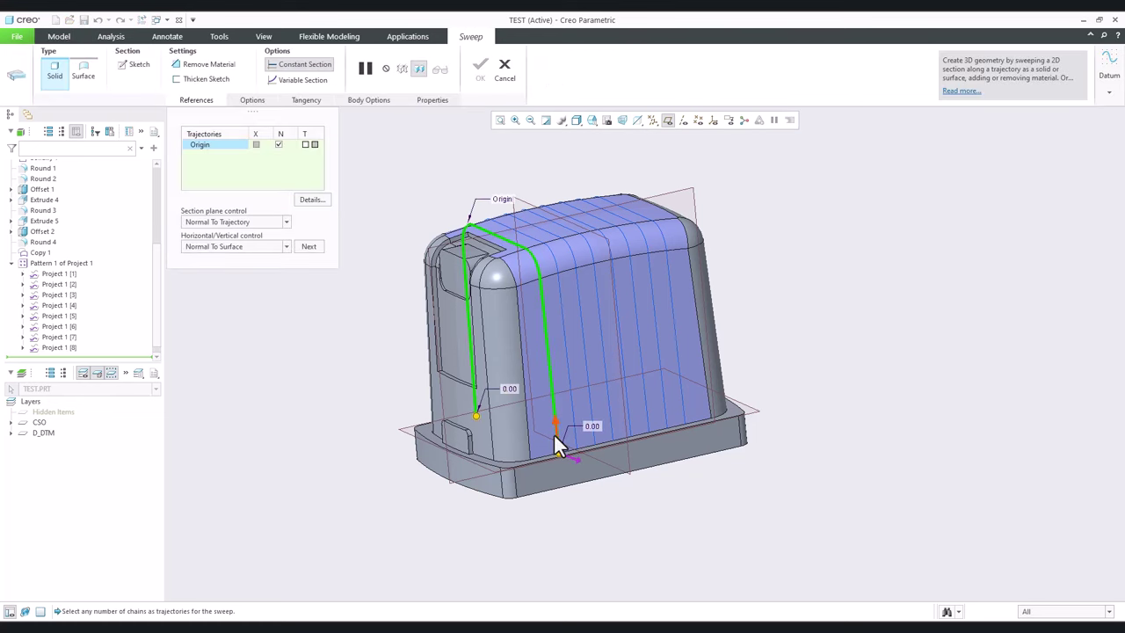
pyautogui.click(137, 68)
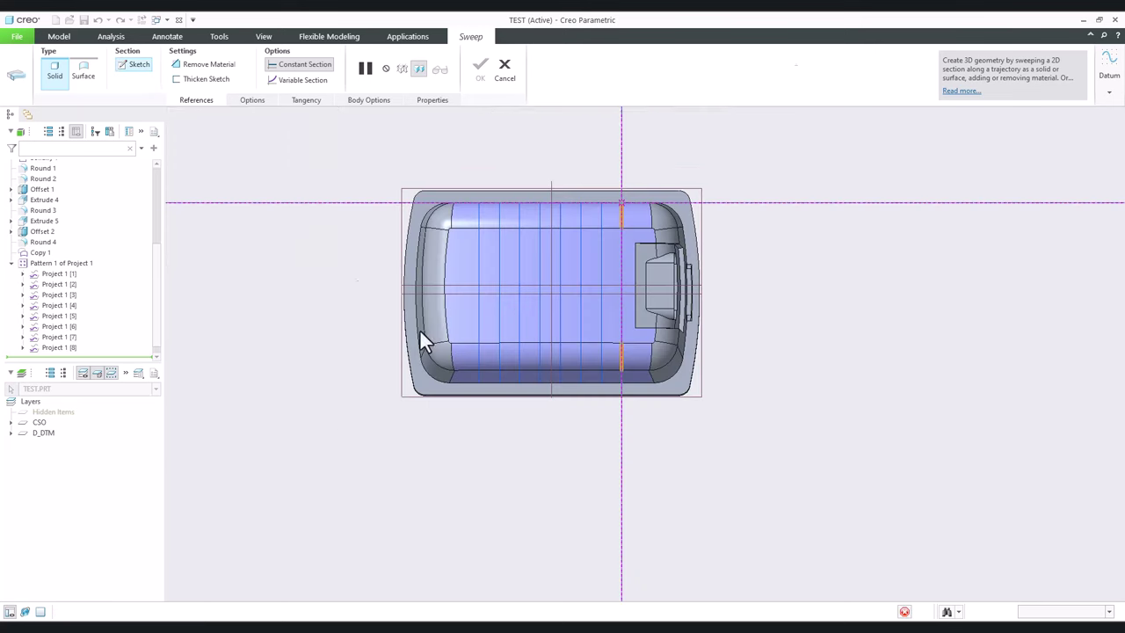
# Step: Sketch a line rising about 18 at about 36° from the horizontal to the vertical reference, and mirror it about the vertical reference
pyautogui.scroll(-8, 632, 214)
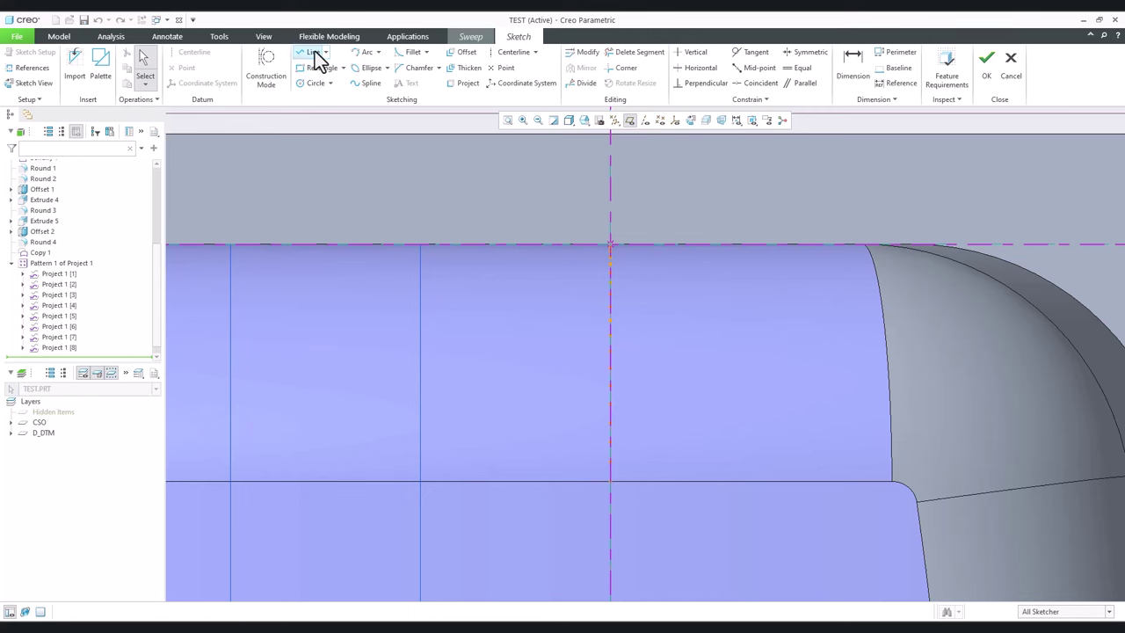
pyautogui.click(313, 52)
pyautogui.click(540, 244)
pyautogui.click(611, 193)
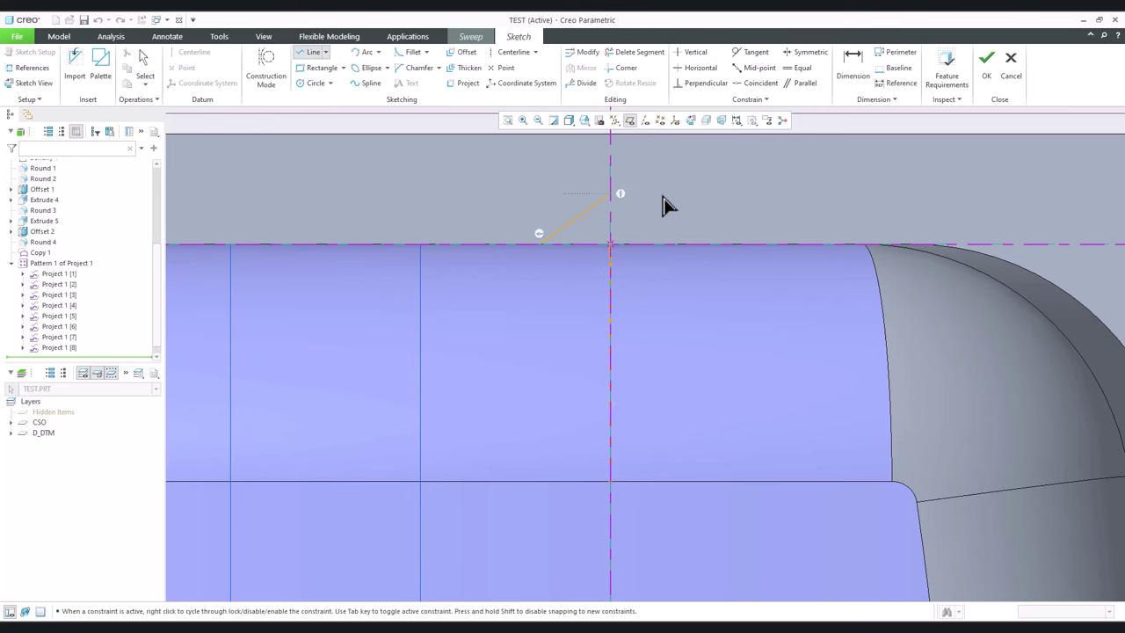
pyautogui.scroll(-1, 668, 199)
pyautogui.middleClick(475, 184)
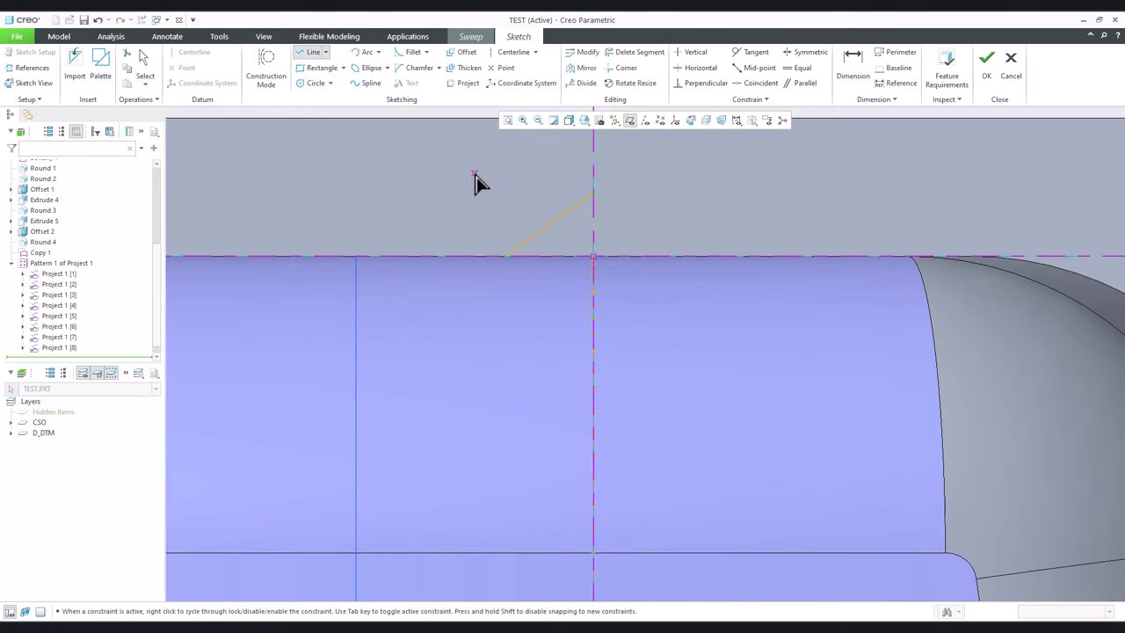
pyautogui.middleClick(475, 184)
pyautogui.click(555, 218)
pyautogui.click(584, 68)
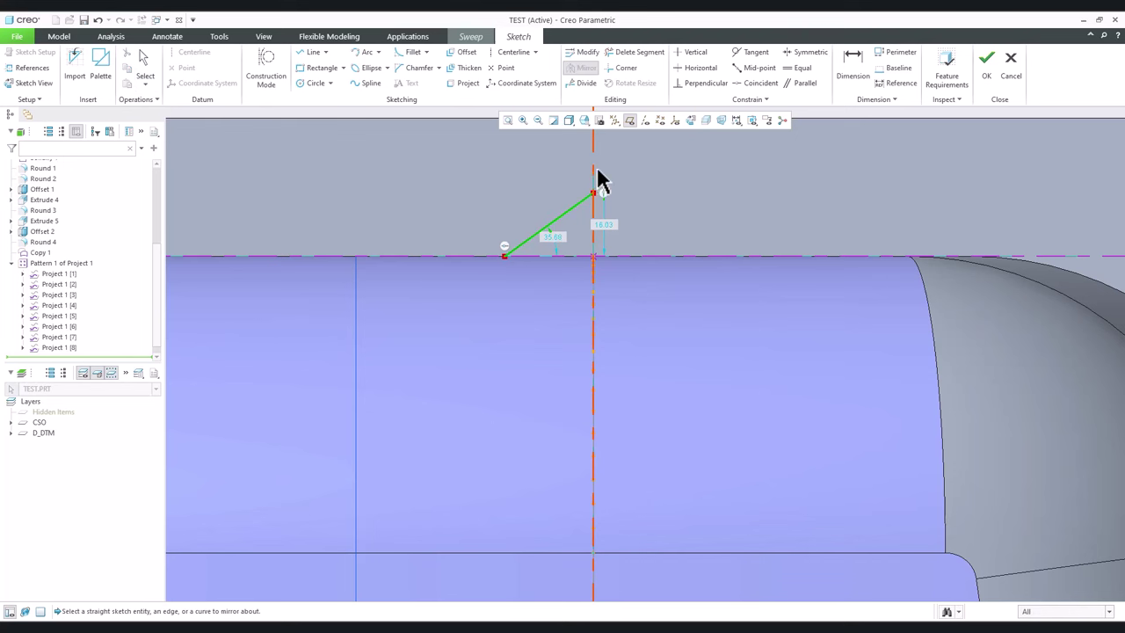
pyautogui.click(594, 181)
# Step: Close the triangular sweep section with a horizontal base line between the two lower endpoints
pyautogui.click(312, 52)
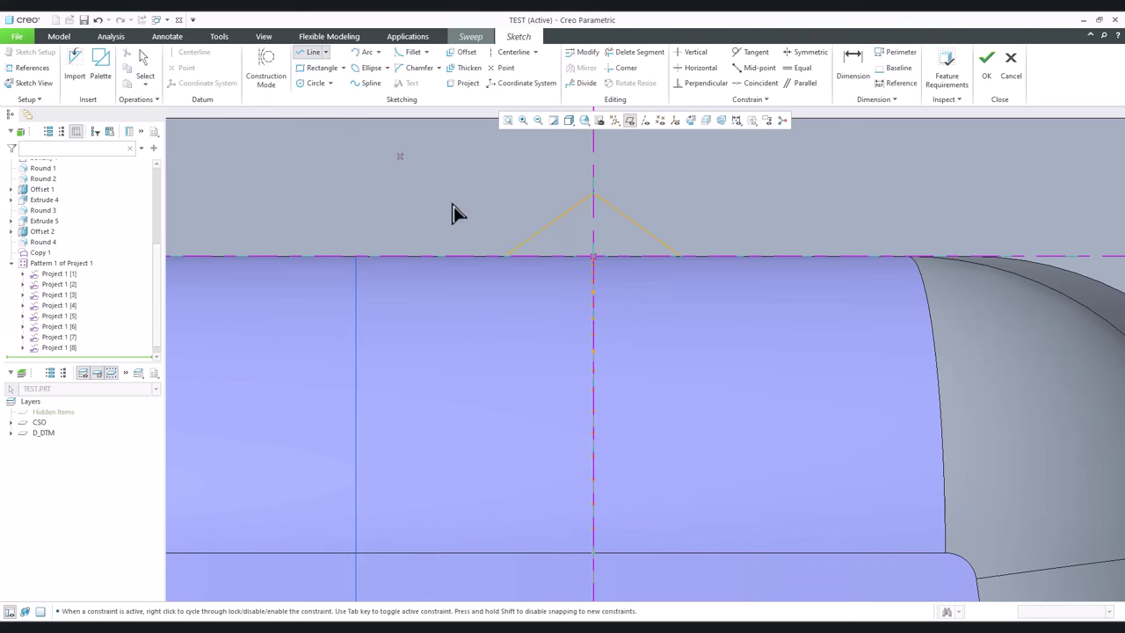
pyautogui.click(505, 257)
pyautogui.click(681, 257)
pyautogui.middleClick(690, 265)
pyautogui.middleClick(714, 220)
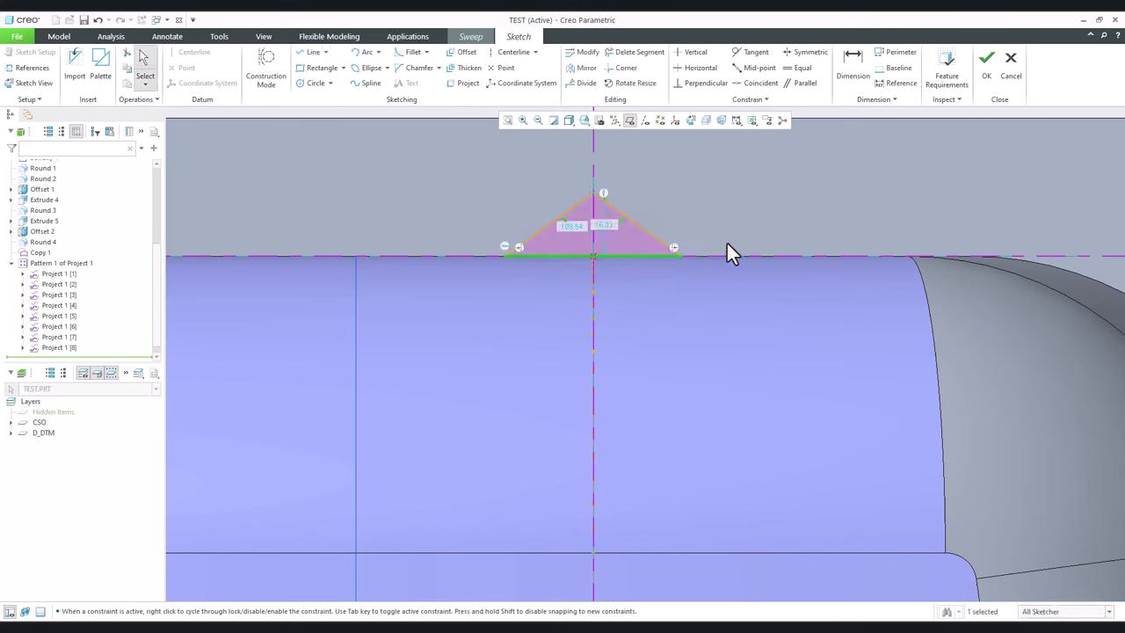
# Step: Dimension the triangle's base line and set its length to 60
pyautogui.click(849, 75)
pyautogui.click(627, 259)
pyautogui.middleClick(635, 318)
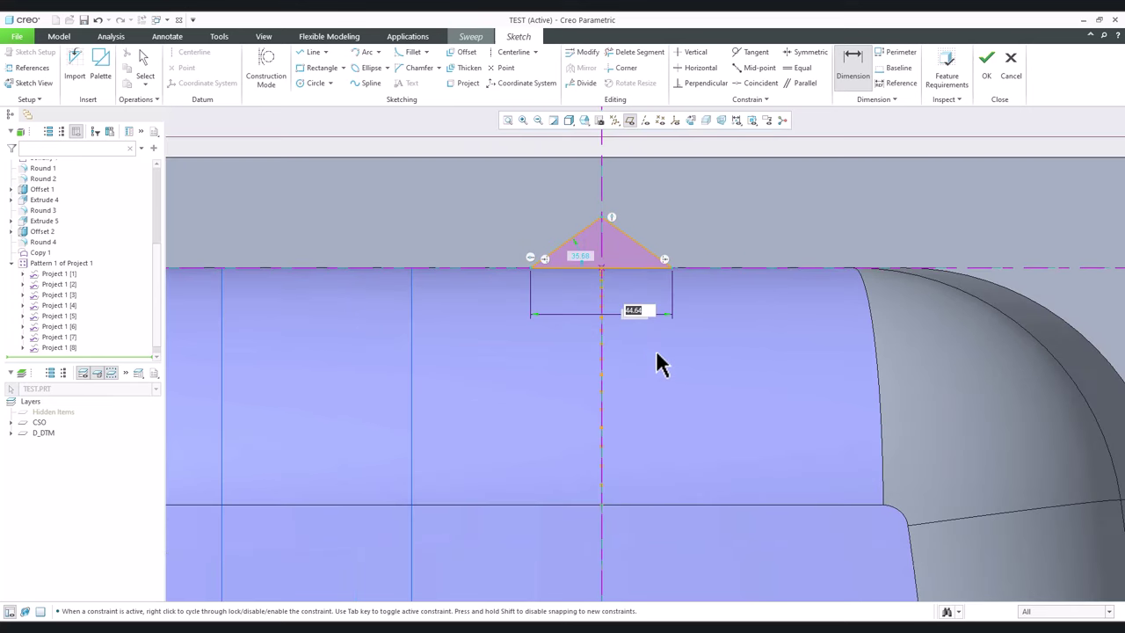
pyautogui.write('60')
pyautogui.press('Return')
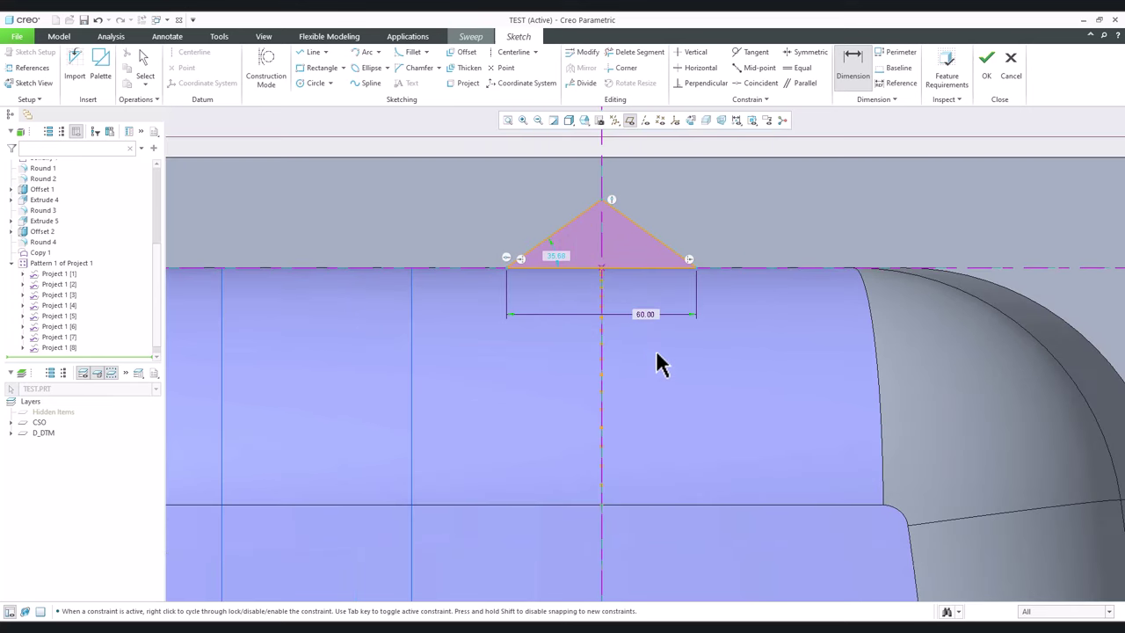
# Step: Accept the triangular section and complete the solid sweep along the first projected curve
pyautogui.click(986, 64)
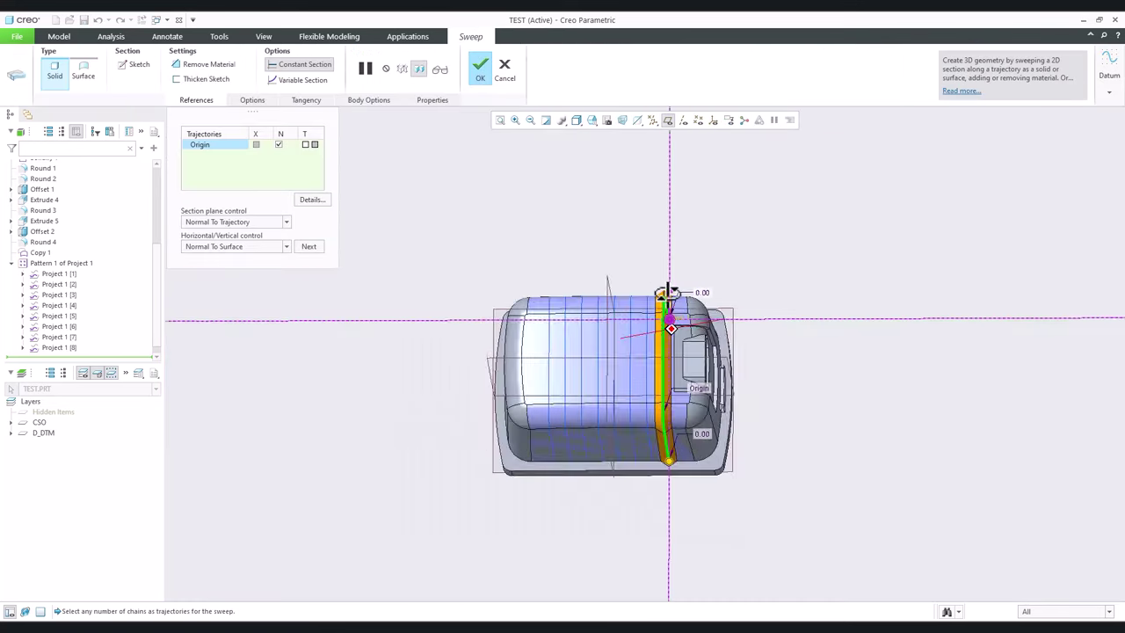
pyautogui.scroll(-5, 675, 392)
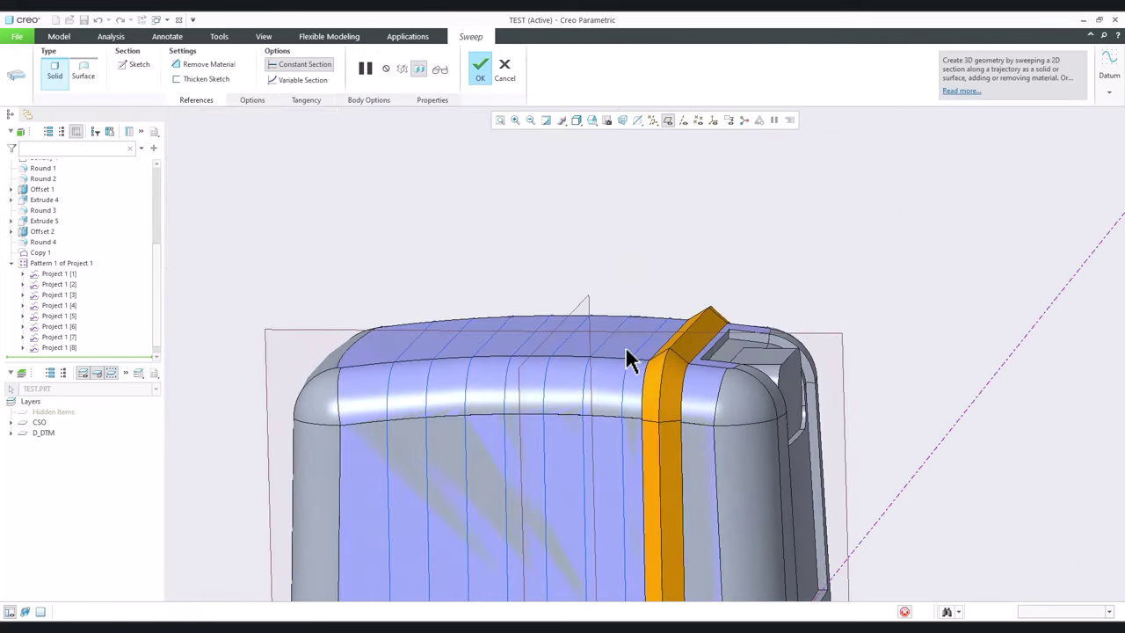
pyautogui.middleClick(628, 360)
# Step: Pattern the swept rib across all the projected curves with a reference pattern
pyautogui.click(578, 58)
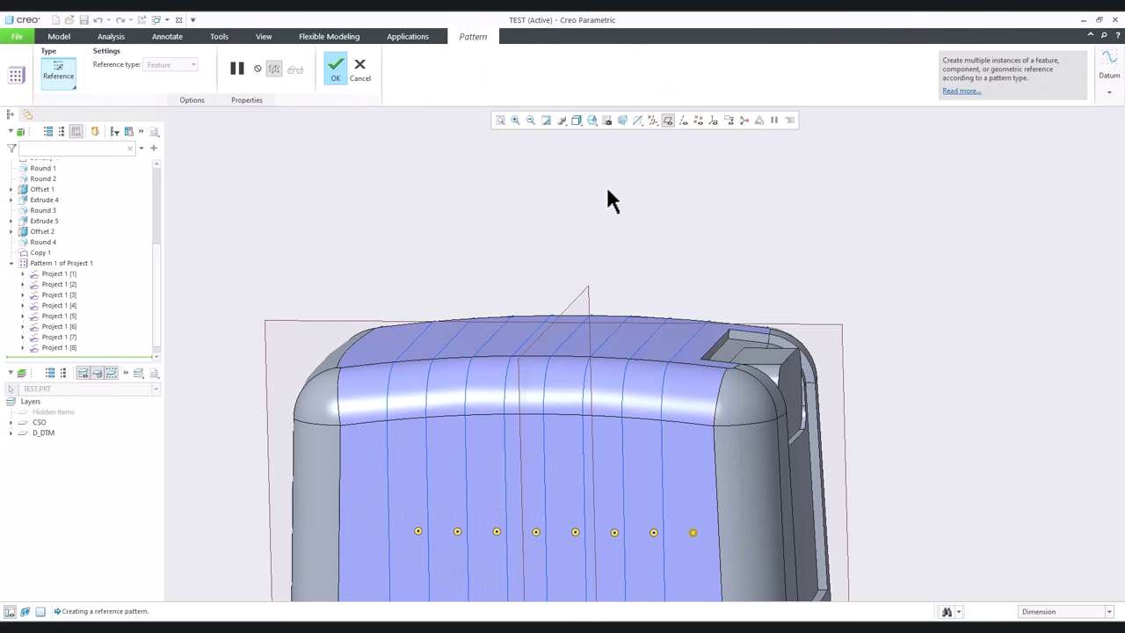
pyautogui.middleClick(477, 197)
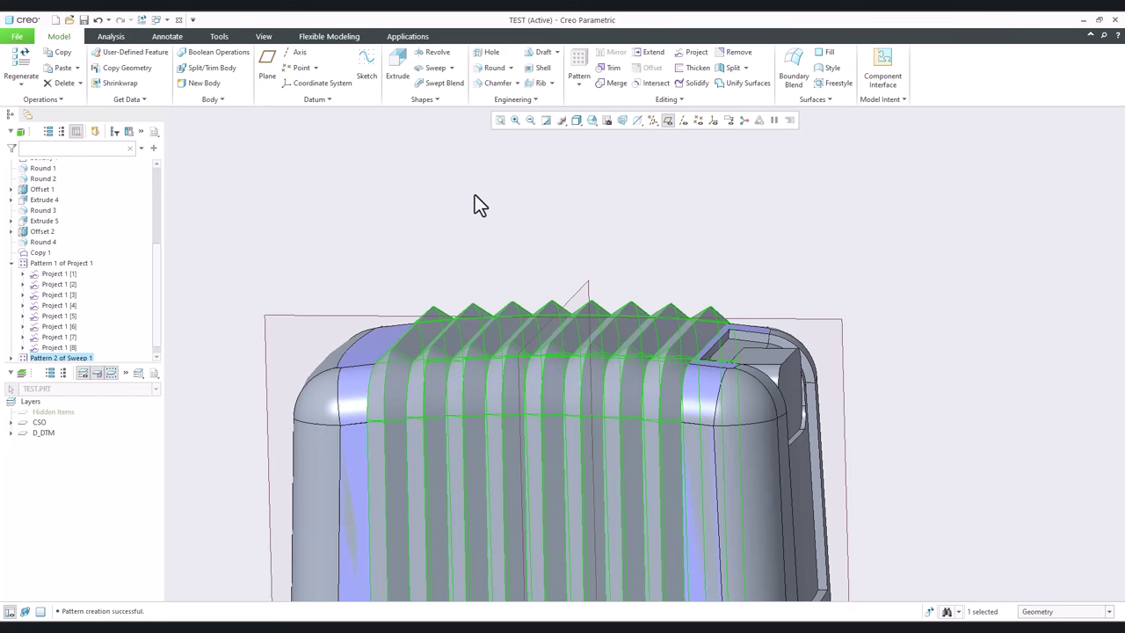
pyautogui.moveTo(512, 307)
pyautogui.mouseDown(button='middle')
pyautogui.moveTo(623, 293)
pyautogui.moveTo(637, 255)
pyautogui.moveTo(603, 254)
pyautogui.moveTo(679, 286)
pyautogui.mouseUp(button='middle')
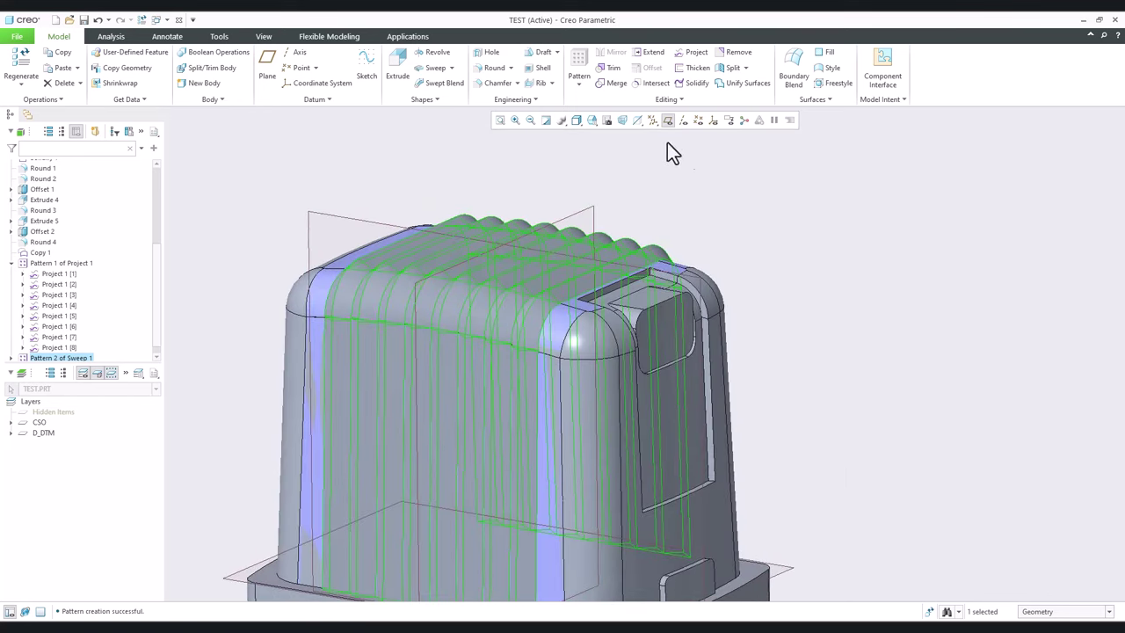
# Step: Hide the datum planes and clear the selection of the rib pattern
pyautogui.click(668, 120)
pyautogui.moveTo(803, 308); pyautogui.dragTo(861, 297, button='middle')
pyautogui.click(954, 299)
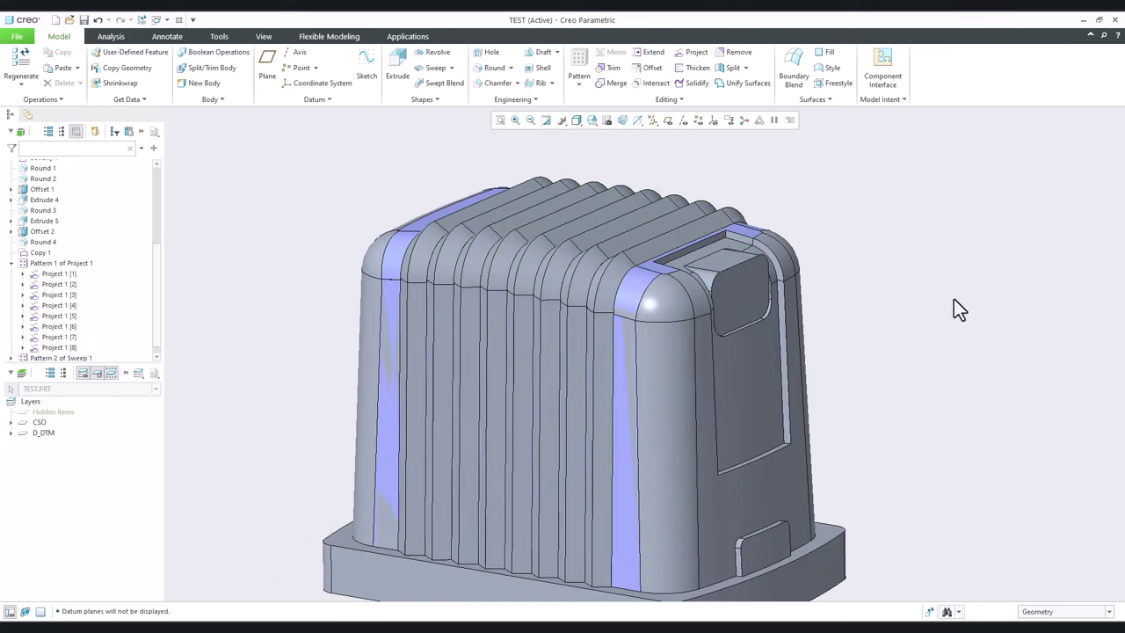
# Step: Examine the ribs' lower ends at the housing's base flange, and compare them with reference photos 5.jfif, 4.jfif and 3.jfif in the photo viewer
pyautogui.scroll(3, 905, 332)
pyautogui.moveTo(866, 351); pyautogui.dragTo(645, 383, button='middle')
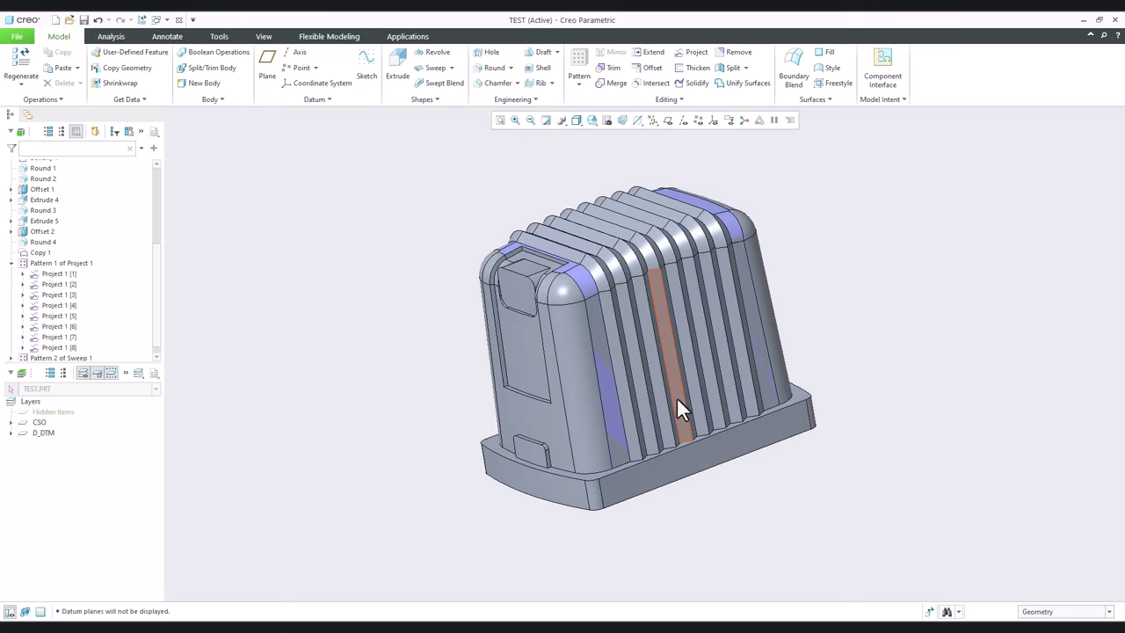
pyautogui.scroll(-4, 740, 439)
pyautogui.scroll(1, 639, 468)
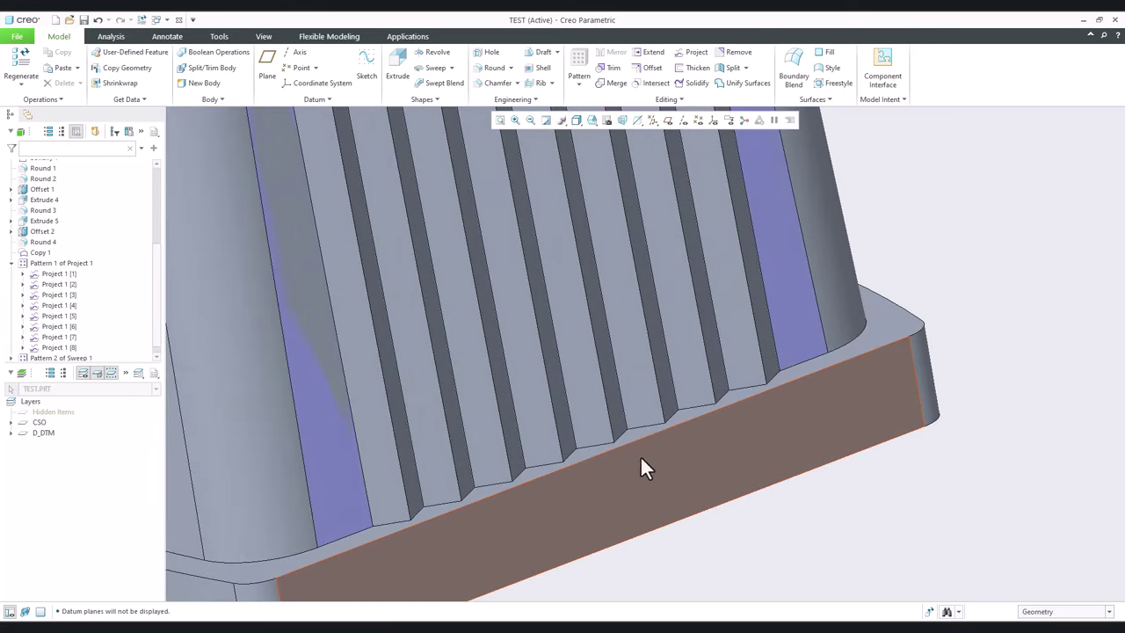
pyautogui.scroll(-2, 463, 528)
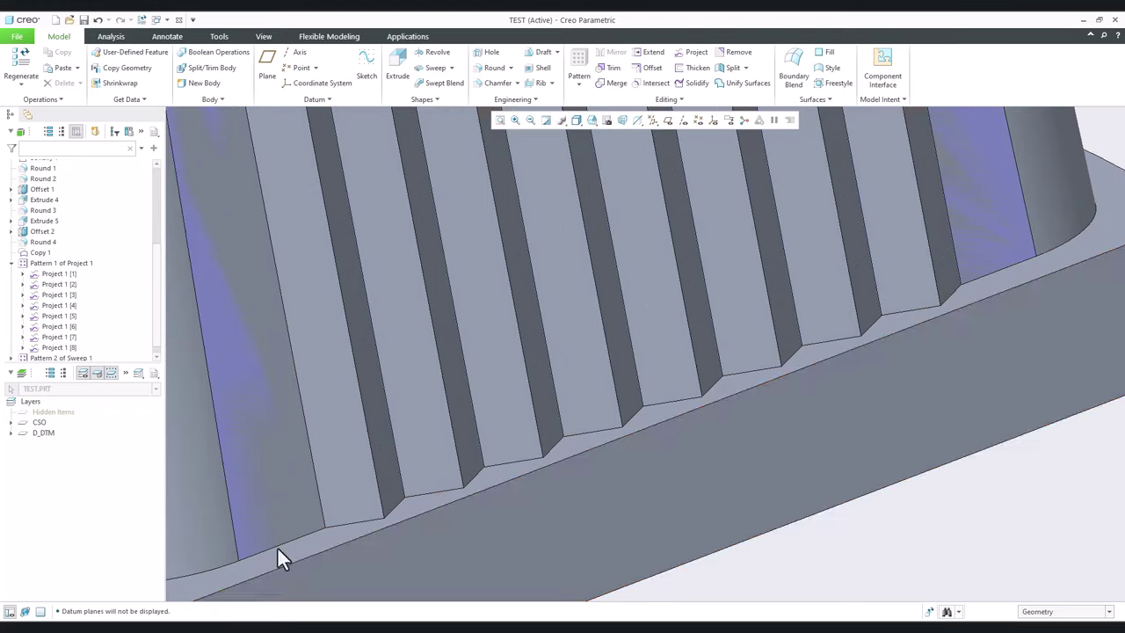
pyautogui.hotkey('alt', 'Tab')
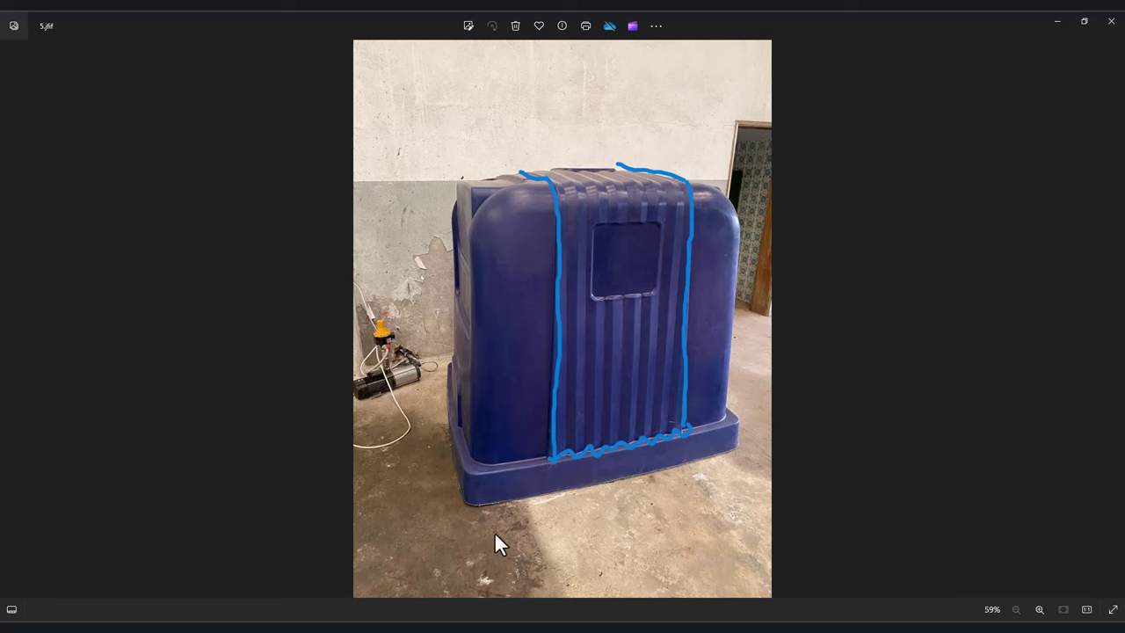
pyautogui.press('Left')
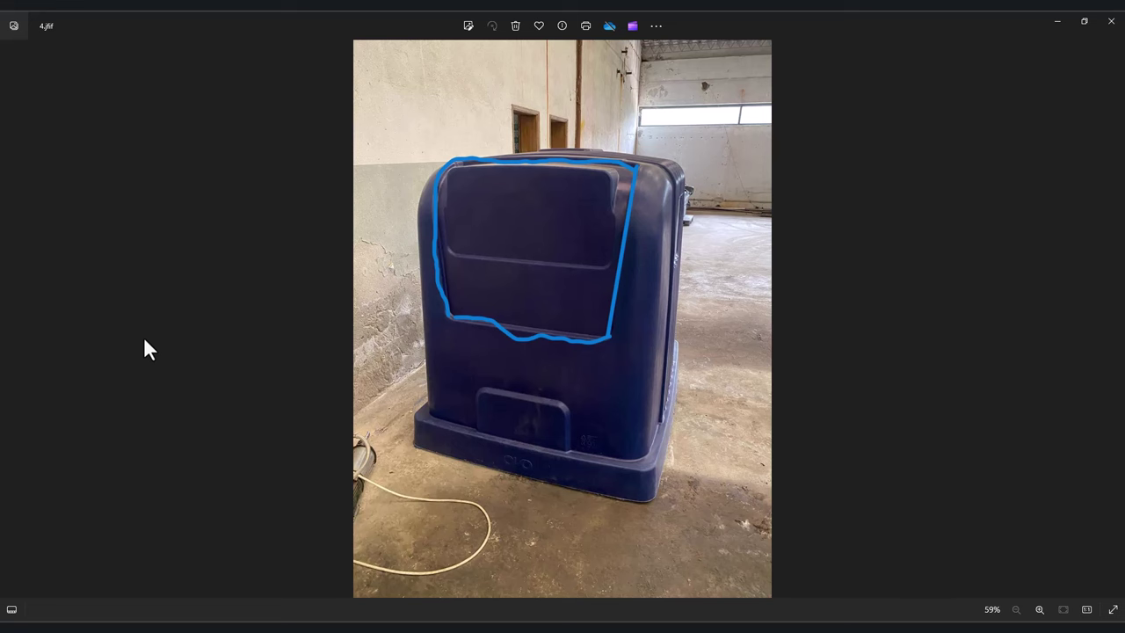
pyautogui.press('Left')
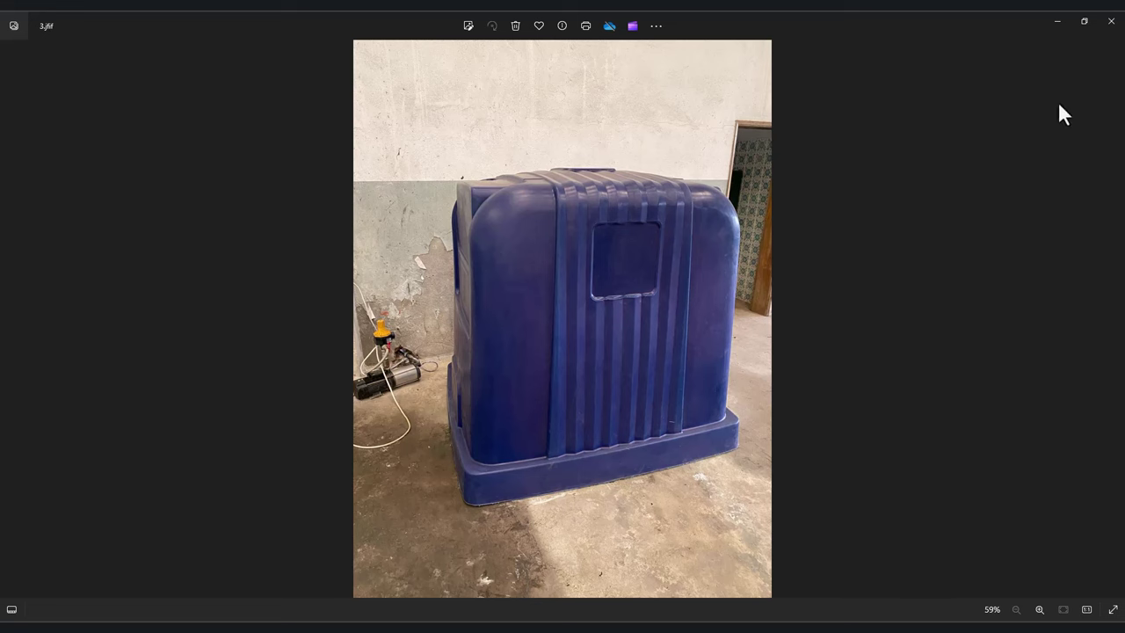
pyautogui.click(1057, 21)
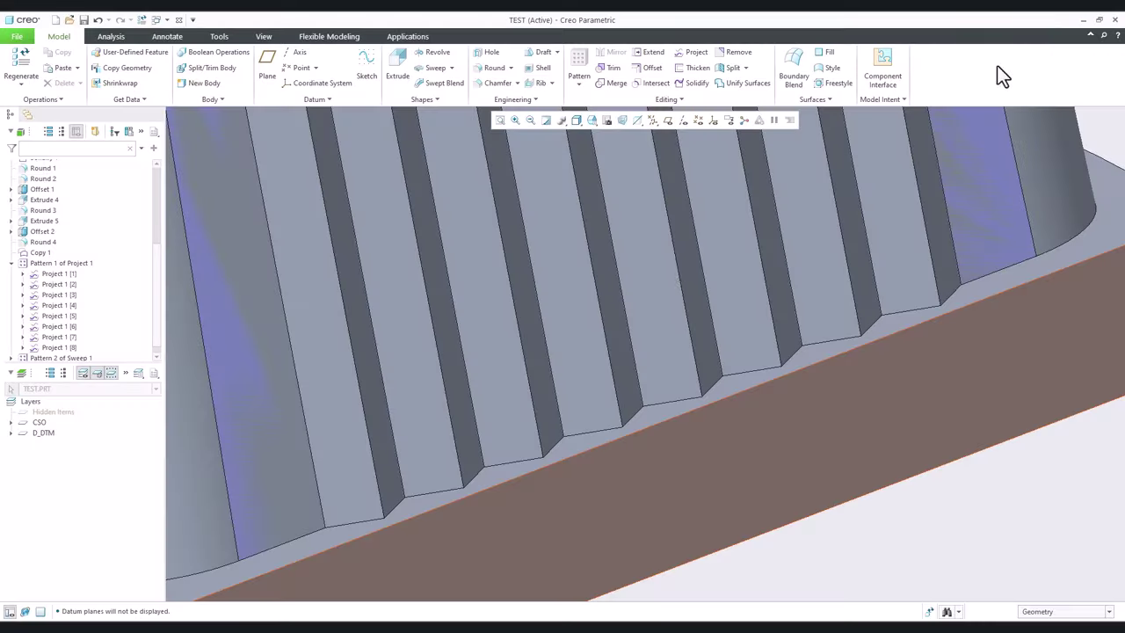
# Step: Review the ribbed housing from the latch side and check its rib layout against reference photo 3.jfif in the photo viewer
pyautogui.scroll(-5, 700, 360)
pyautogui.moveTo(698, 356); pyautogui.dragTo(677, 378, button='middle')
pyautogui.scroll(4, 660, 335)
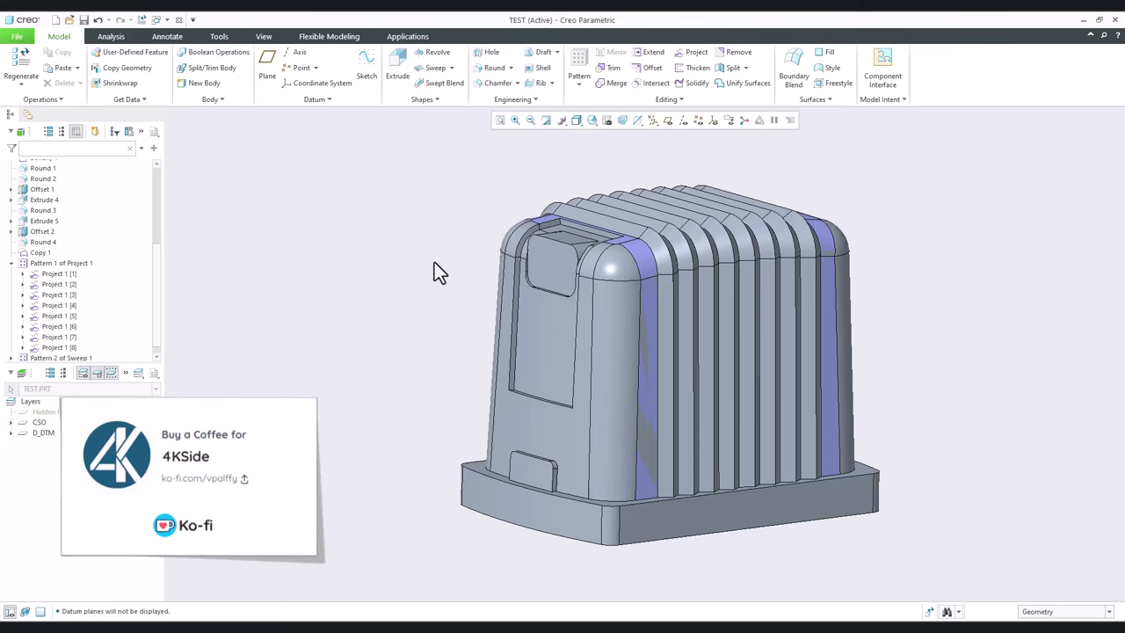
pyautogui.moveTo(433, 262); pyautogui.dragTo(435, 317, button='middle')
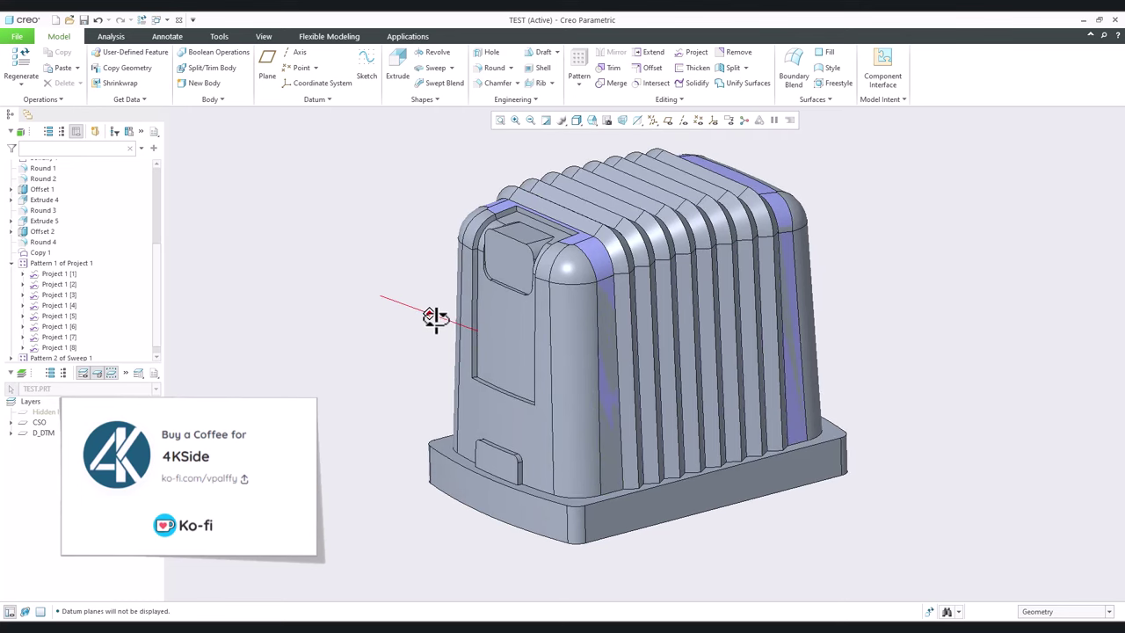
pyautogui.hotkey('alt', 'Tab')
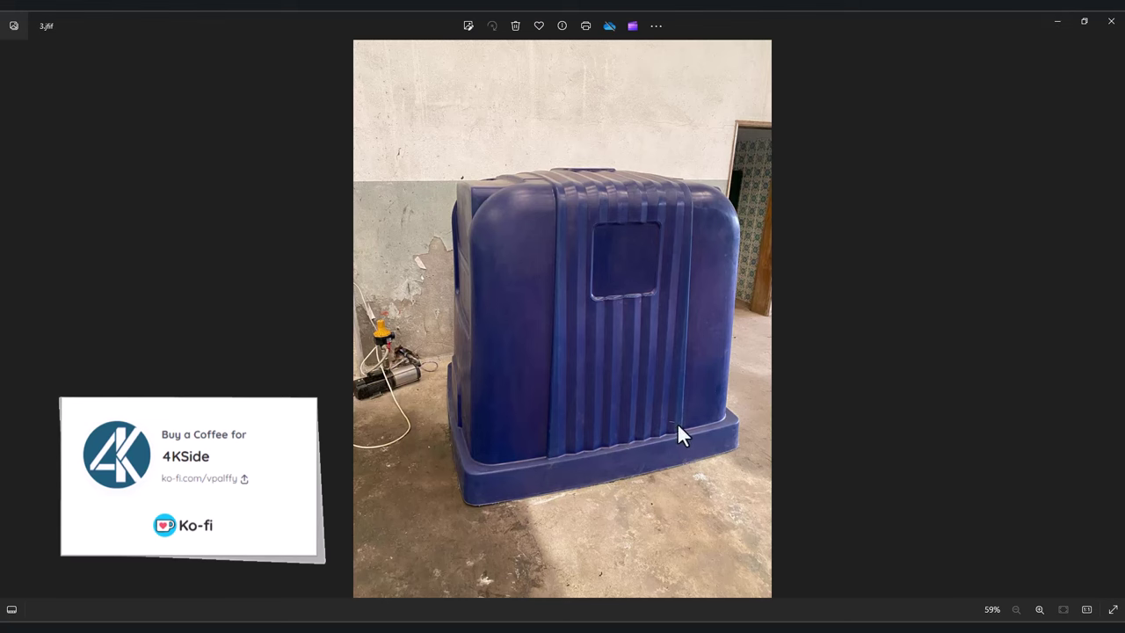
pyautogui.click(1058, 19)
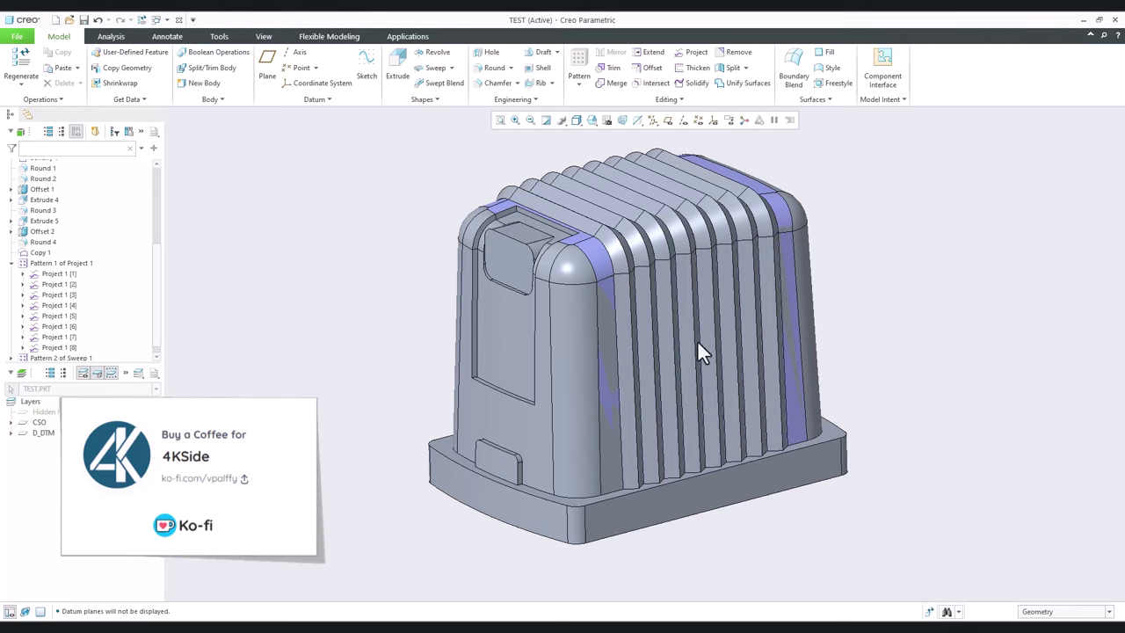